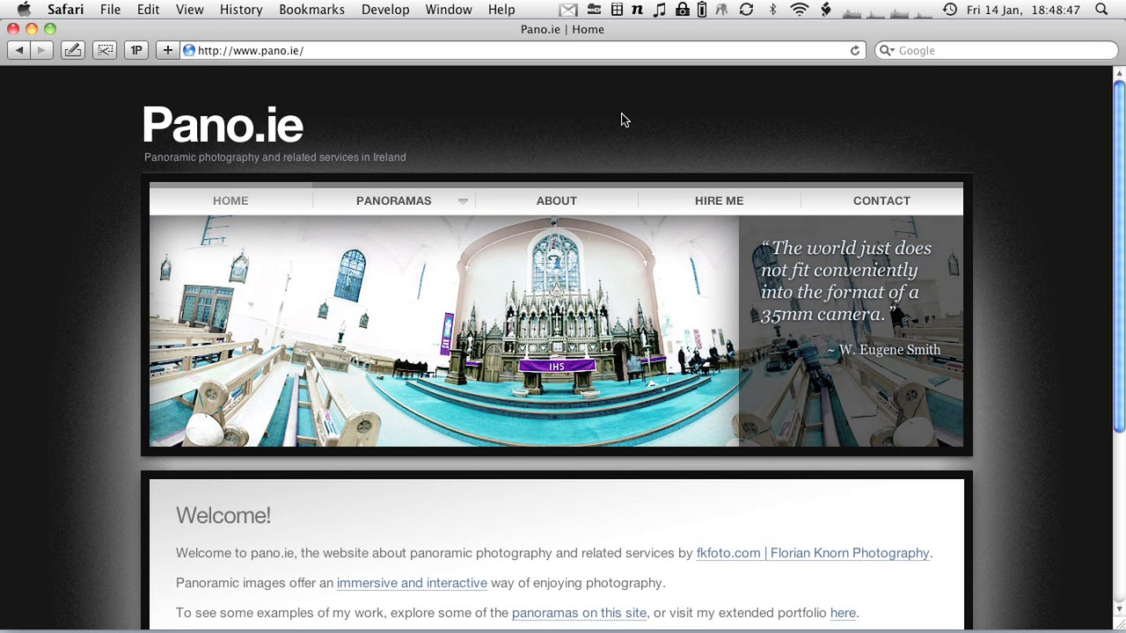
Hide Safari with Cmd+H so the desktop's pano_tutorial folder is visible.
{"action": "key", "text": "super+h"}
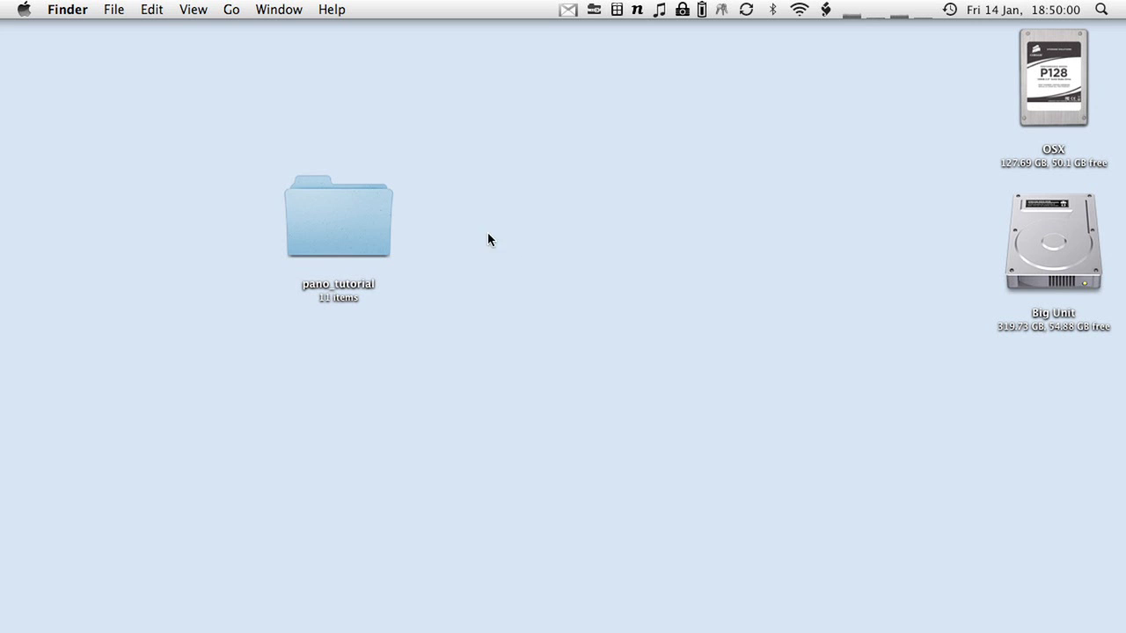
Launch PTGui Pro with Quicksilver and open the pano_tutorial folder.
{"action": "key", "text": "ctrl+space"}
{"action": "type", "text": "safptg"}
{"action": "key", "text": "Return"}
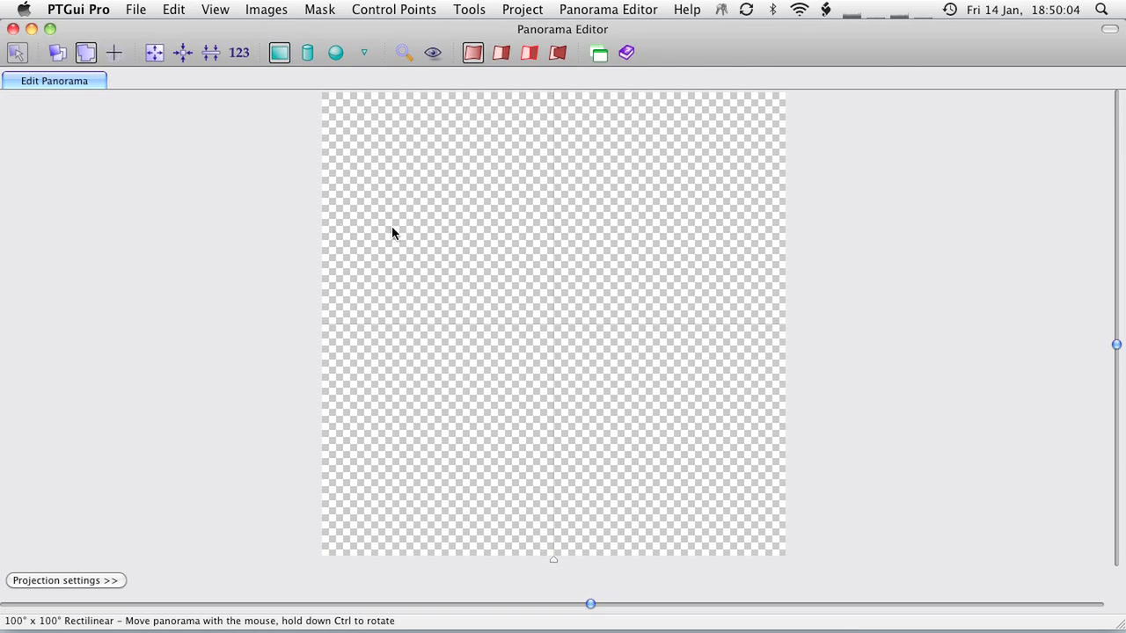
{"action": "key", "text": "F11"}
{"action": "double_click", "coordinate": [315, 216]}
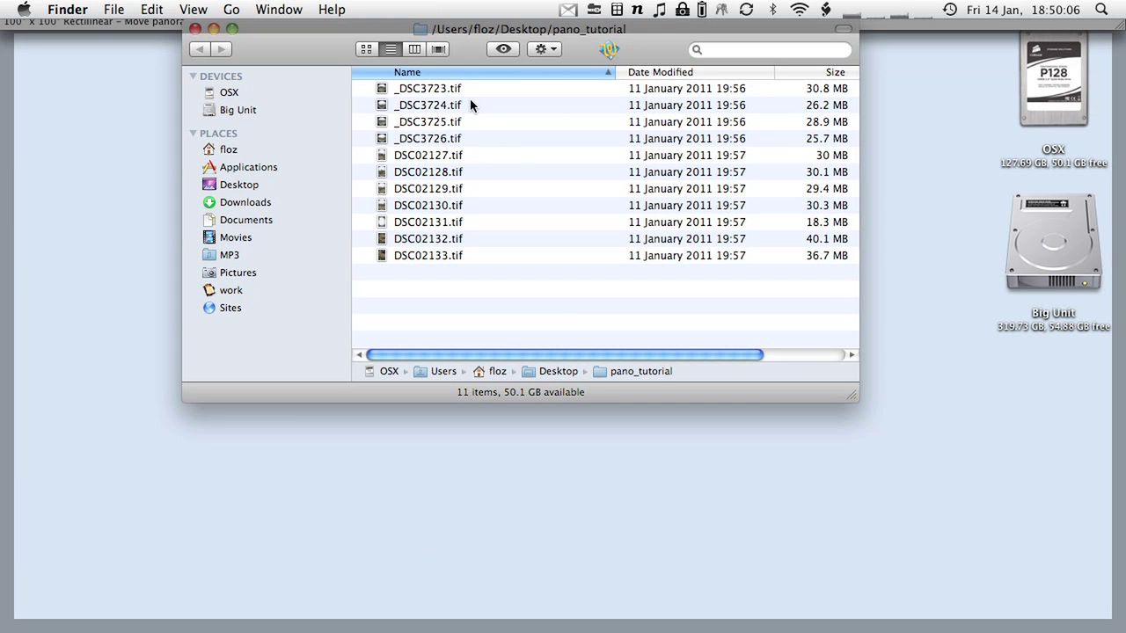
Select the four fisheye images _DSC3723 through _DSC3726.tif.
{"action": "left_click", "coordinate": [432, 90]}
{"action": "key", "text": "shift+Down"}
{"action": "key", "text": "shift+Down"}
{"action": "key", "text": "shift+Down"}
{"action": "key", "text": "shift+Down"}
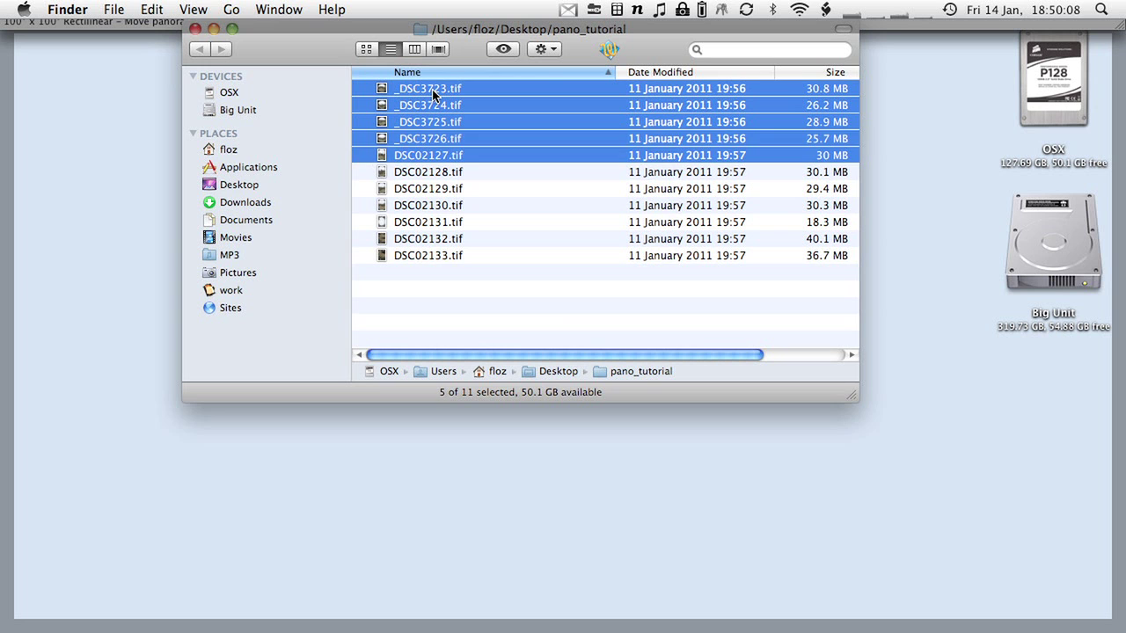
{"action": "key", "text": "Up"}
{"action": "key", "text": "Down"}
{"action": "key", "text": "Up"}
{"action": "key", "text": "shift+Up"}
{"action": "key", "text": "shift+Up"}
{"action": "key", "text": "shift+Up"}
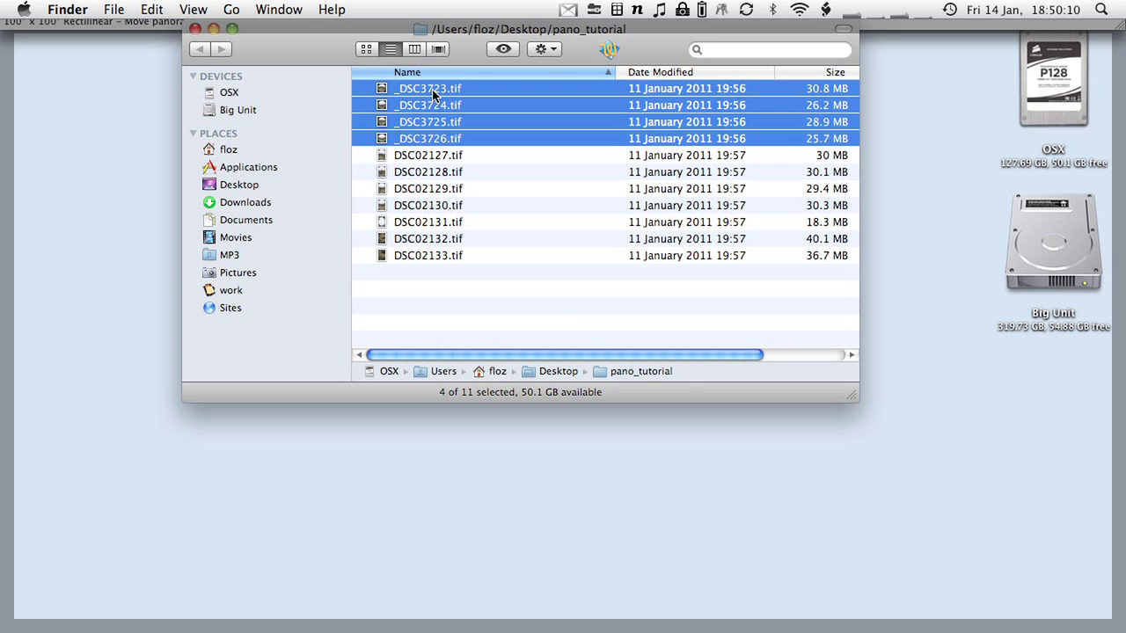
Drop the four selected images into the PTGui project.
{"action": "left_click_drag", "start_coordinate": [432, 94], "coordinate": [85, 392]}
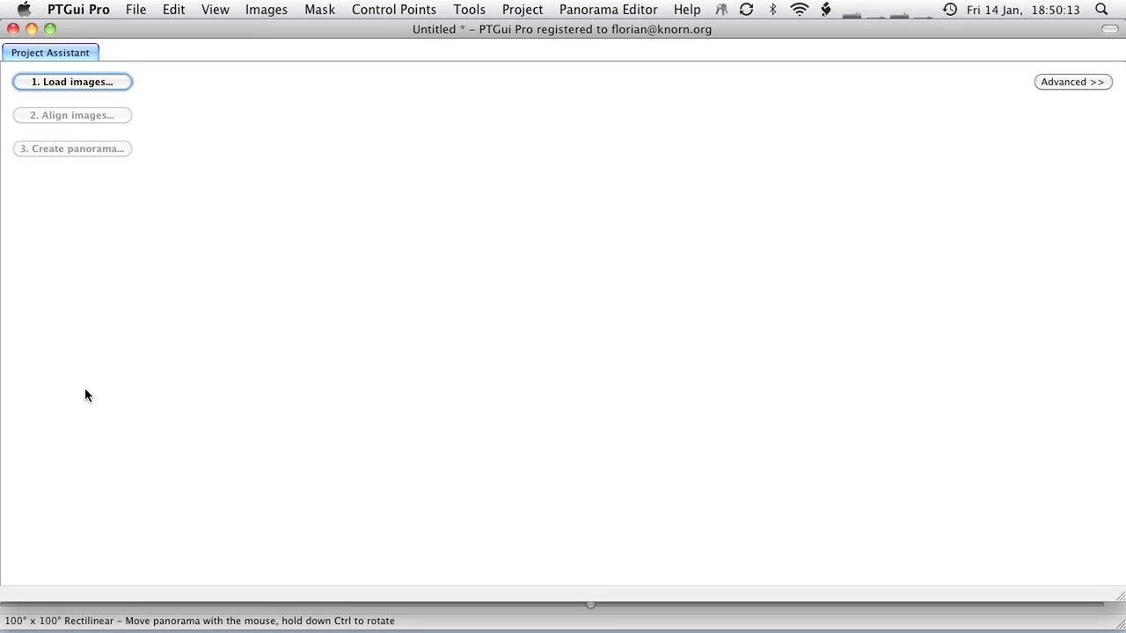
{"action": "key", "text": "super+Tab"}
{"action": "mouse_move", "coordinate": [484, 122]}
{"action": "left_mouse_down"}
{"action": "mouse_move", "coordinate": [155, 201]}
{"action": "mouse_move", "coordinate": [114, 255]}
{"action": "left_mouse_up"}
{"action": "left_click", "coordinate": [228, 481]}
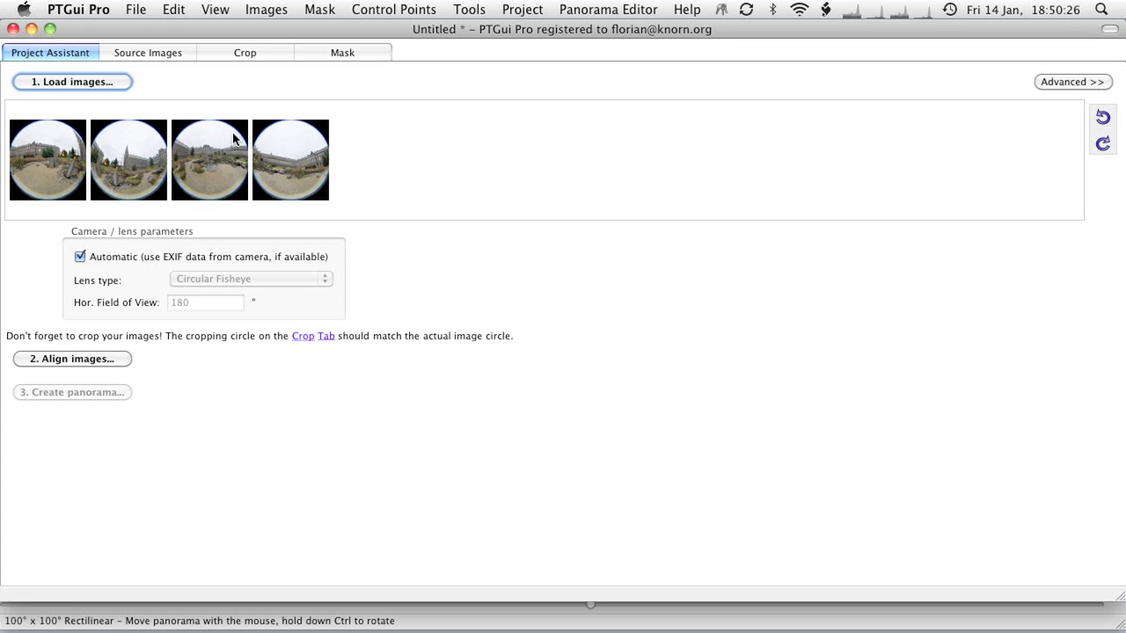
{"action": "mouse_move", "coordinate": [50, 53]}
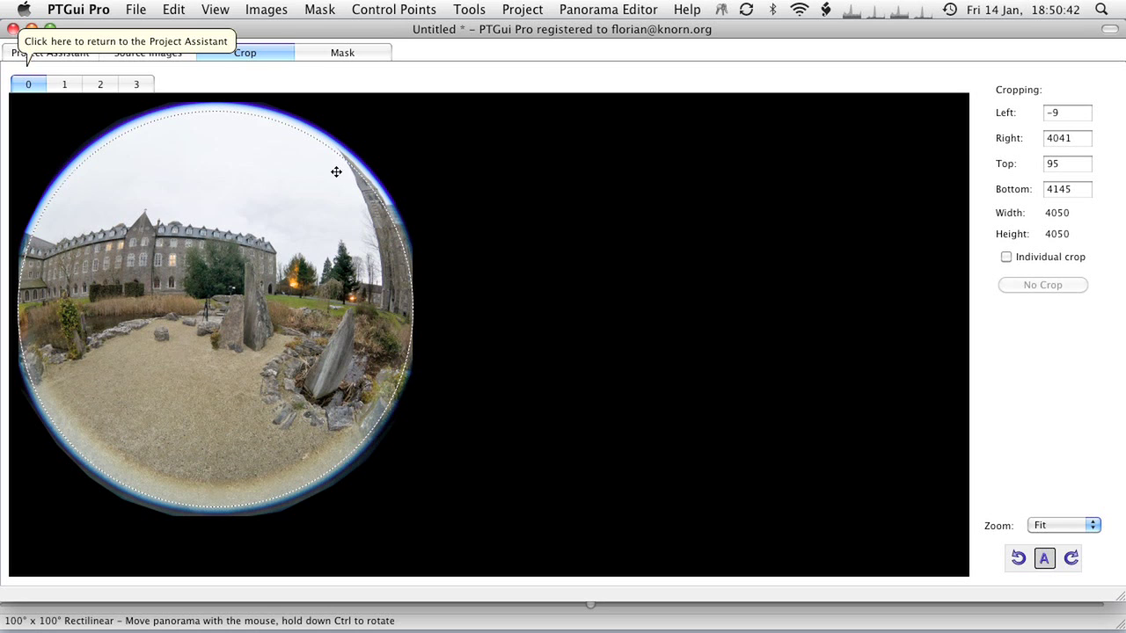
Recentre the first image's crop circle to span 0–4050 by 68–4118.
{"action": "left_click_drag", "start_coordinate": [211, 322], "coordinate": [212, 319]}
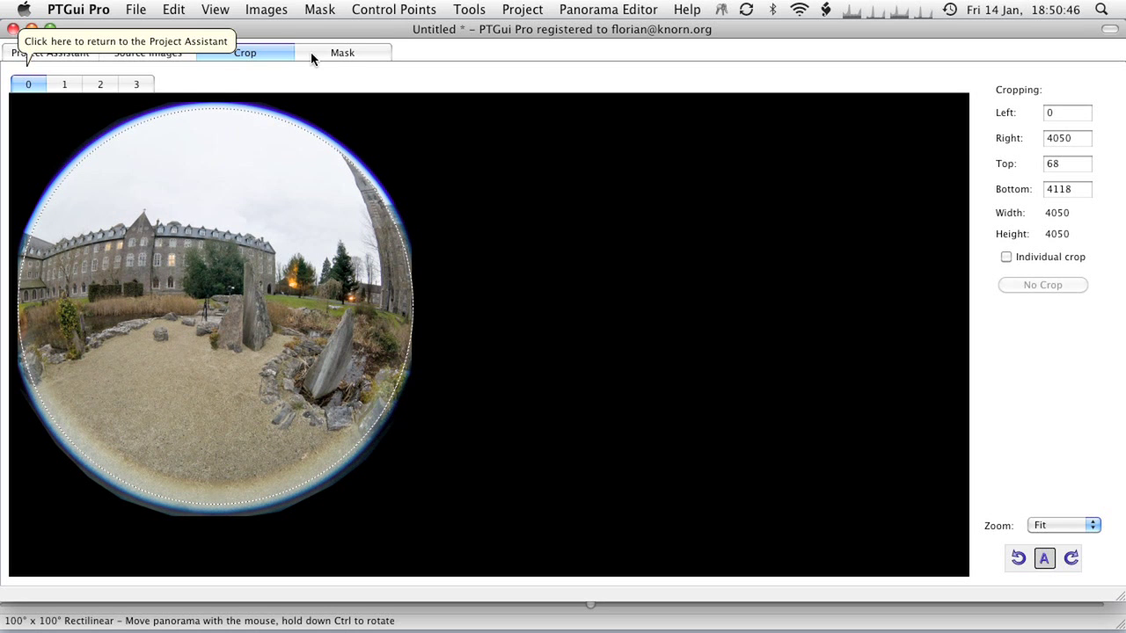
{"action": "left_click", "coordinate": [83, 53]}
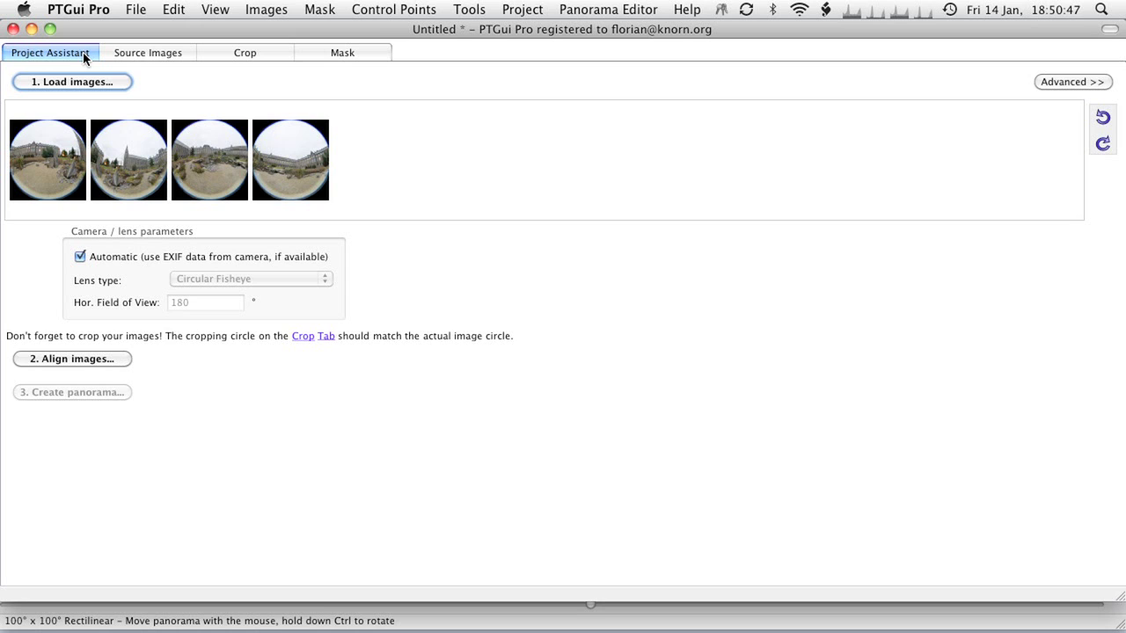
In Advanced mode, set the optimizer's lens distortion minimization to Heavy + lens shift.
{"action": "left_click", "coordinate": [1067, 82]}
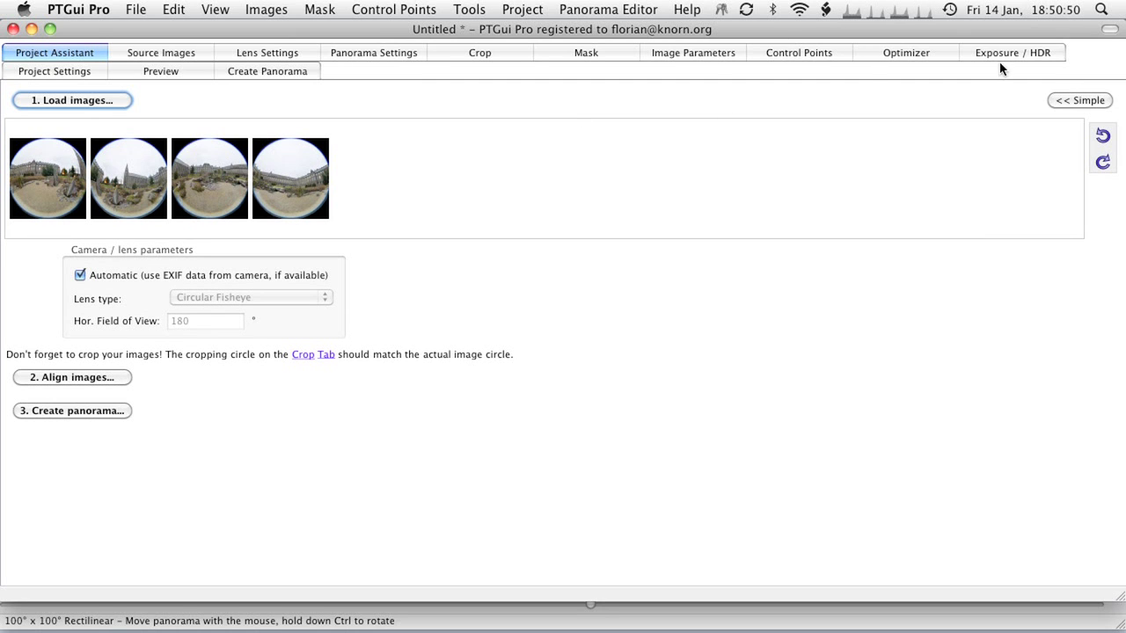
{"action": "left_click", "coordinate": [890, 53]}
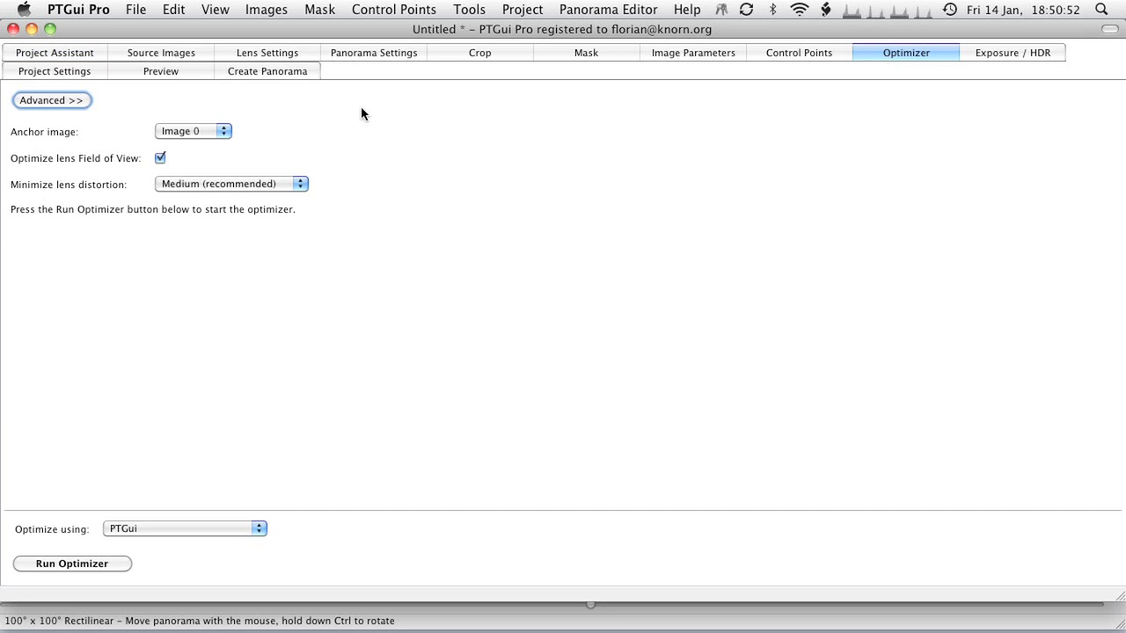
{"action": "left_click", "coordinate": [224, 184]}
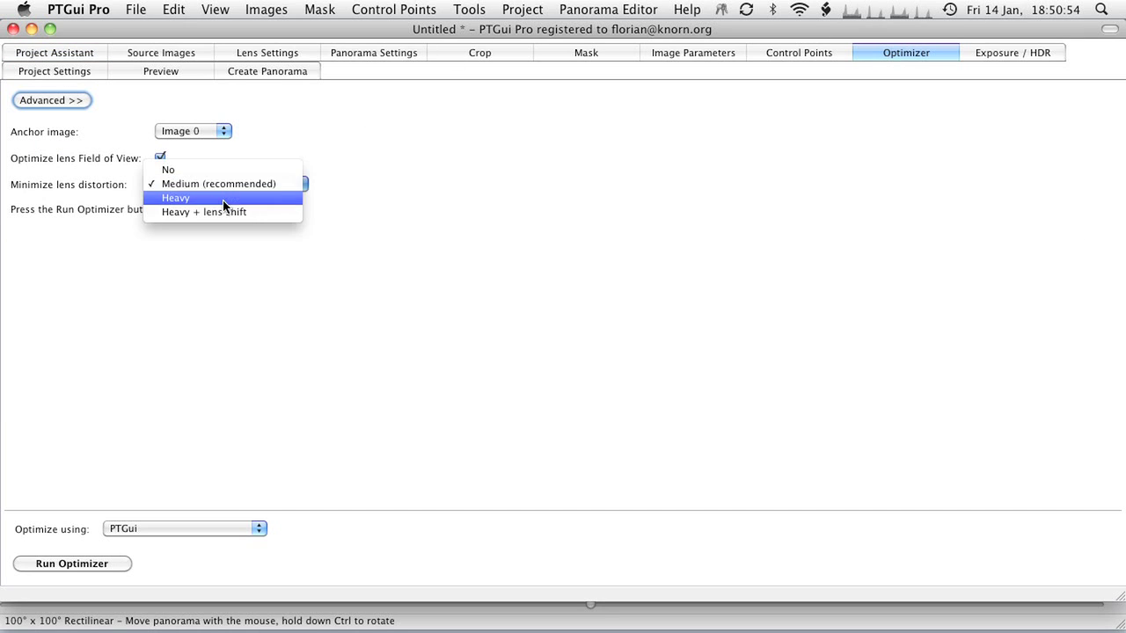
{"action": "left_click", "coordinate": [224, 212]}
{"action": "left_click", "coordinate": [51, 102]}
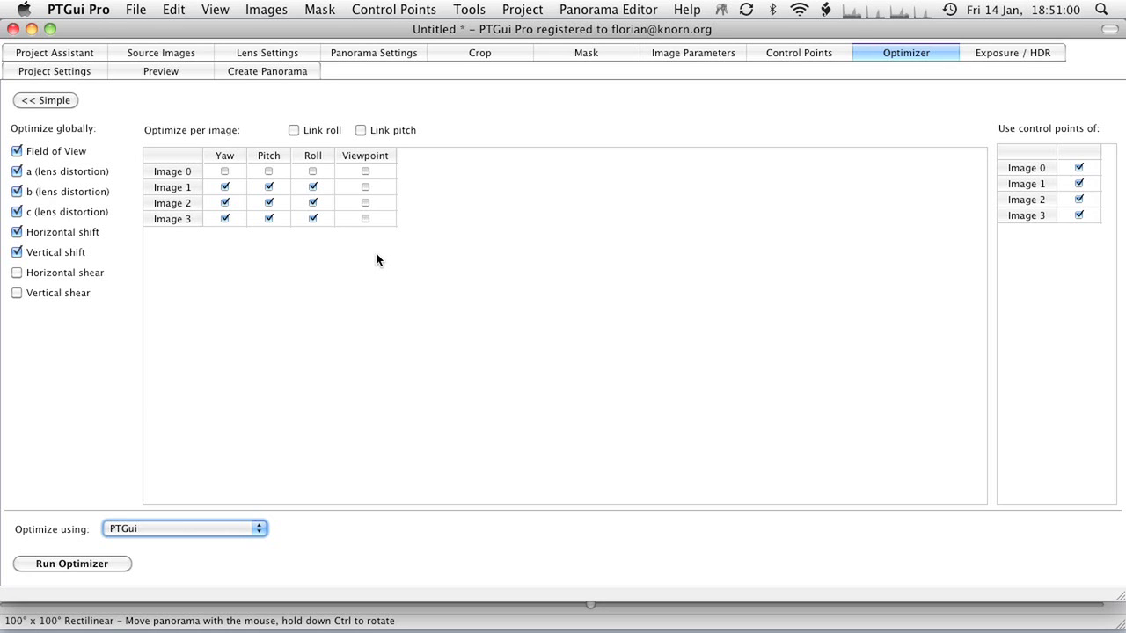
{"action": "left_click", "coordinate": [83, 50]}
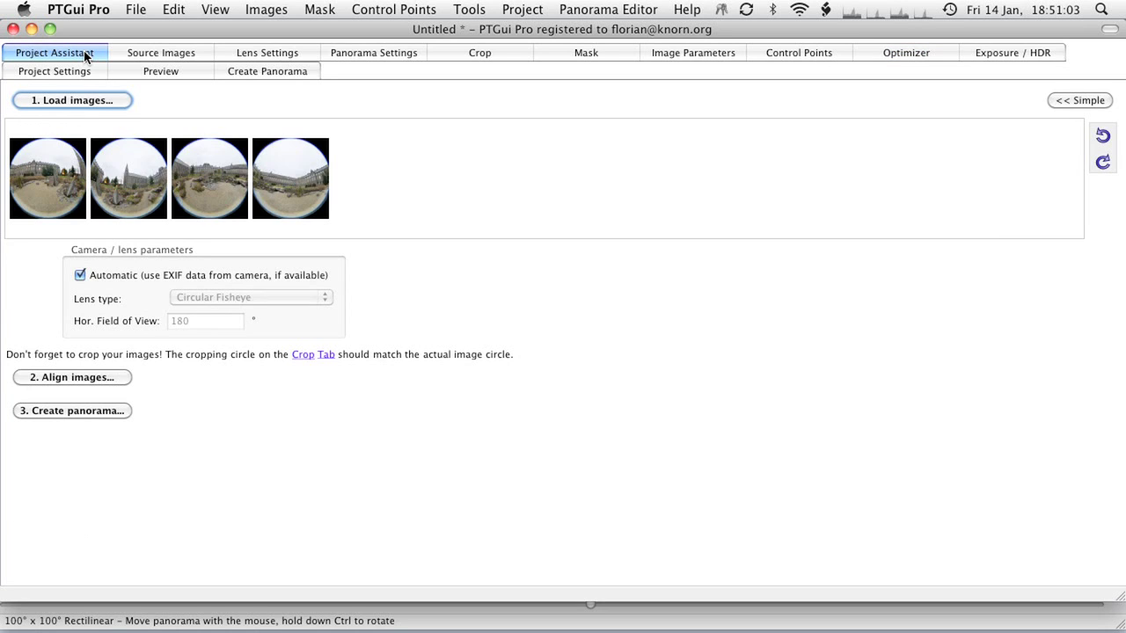
Align the four images into a 360°×180° panorama, giving a 177.2° fisheye field of view.
{"action": "left_click", "coordinate": [90, 379]}
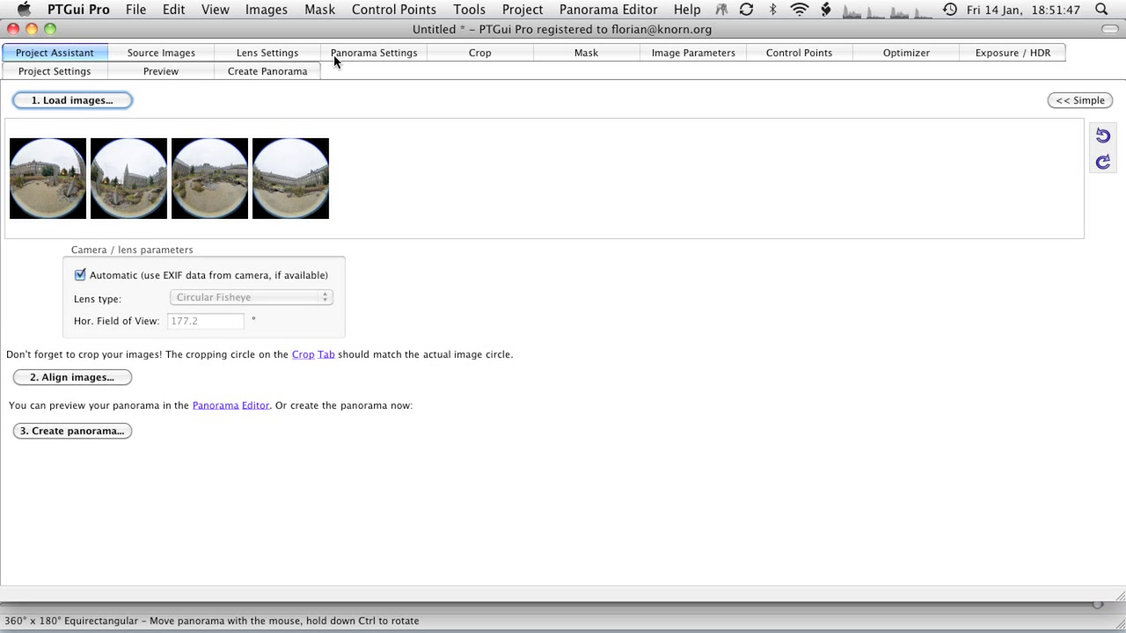
{"action": "left_click", "coordinate": [181, 52]}
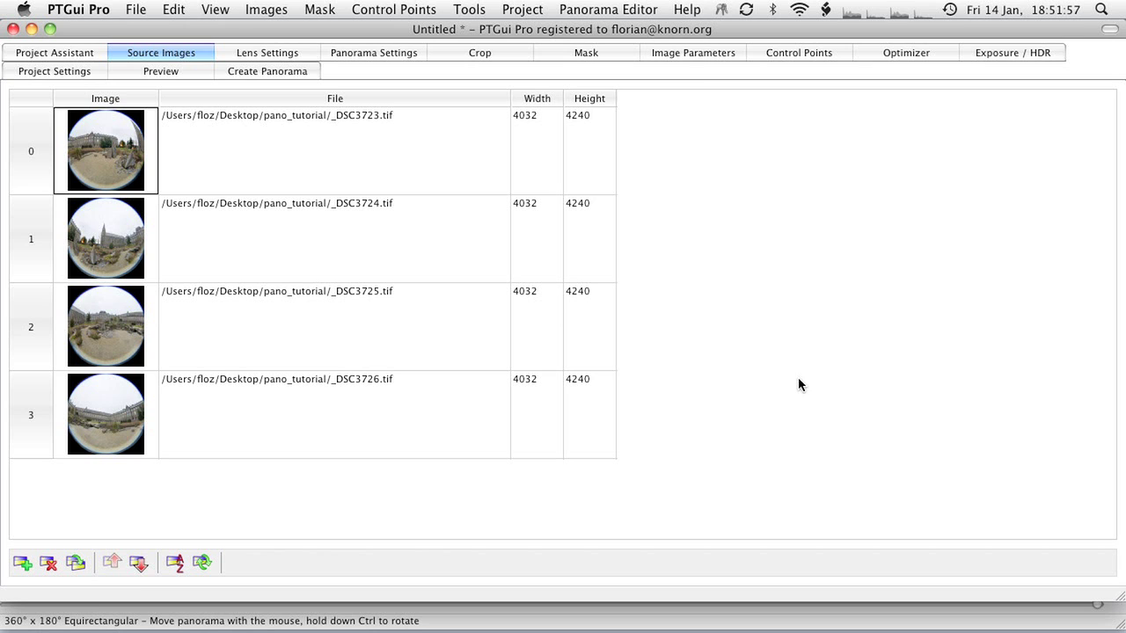
{"action": "left_click", "coordinate": [92, 54]}
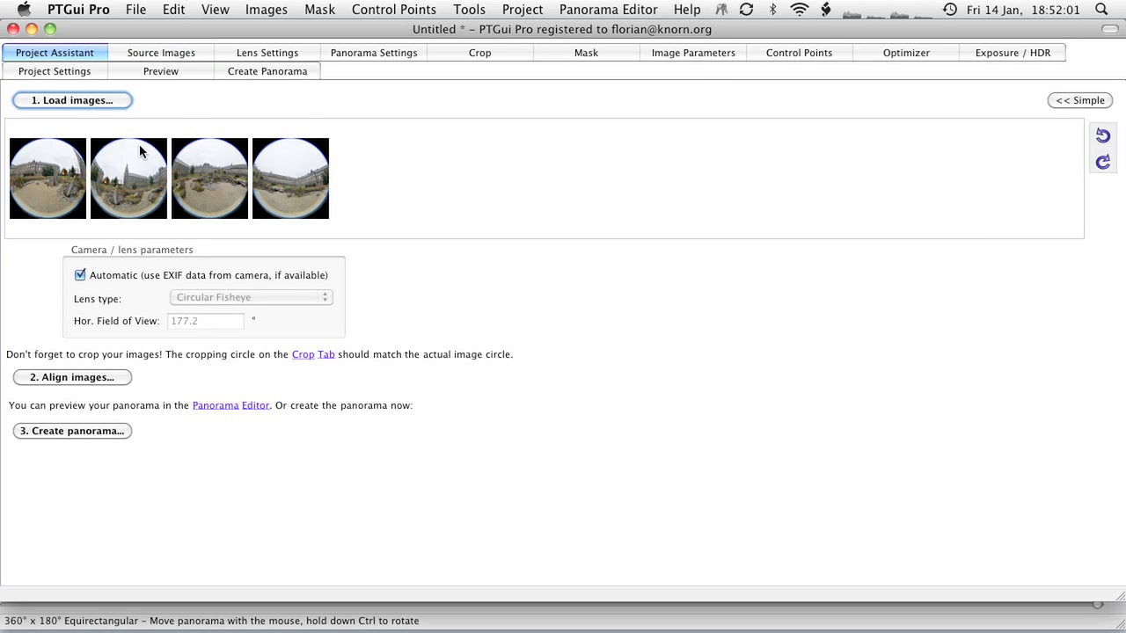
Add two vertical-line control points on building edges in the first image.
{"action": "left_click", "coordinate": [770, 54]}
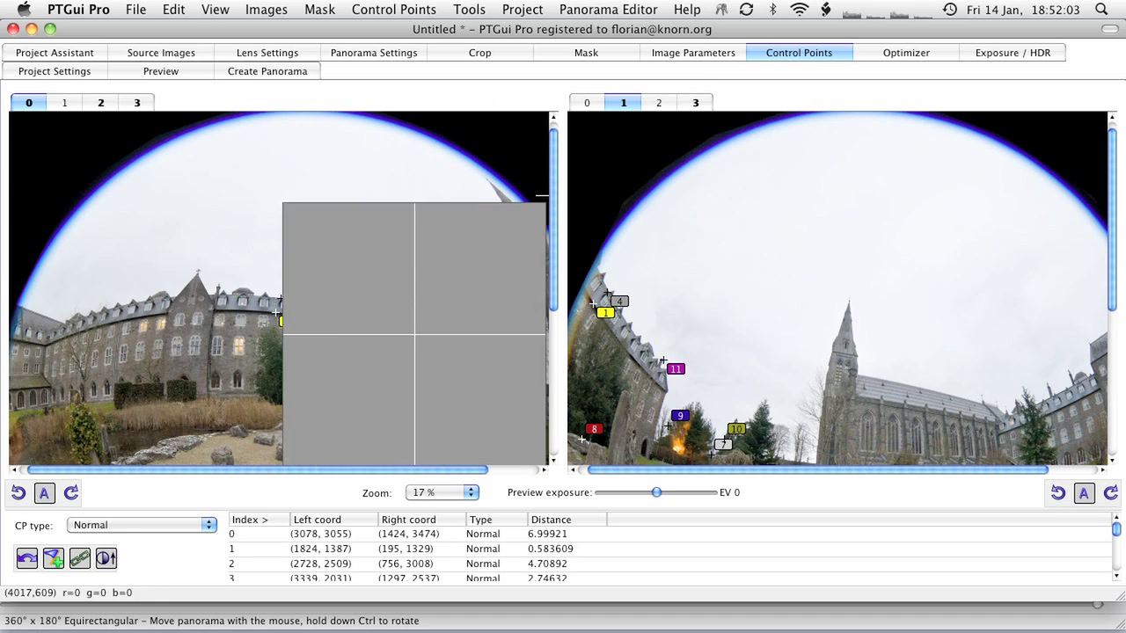
{"action": "left_click", "coordinate": [587, 103]}
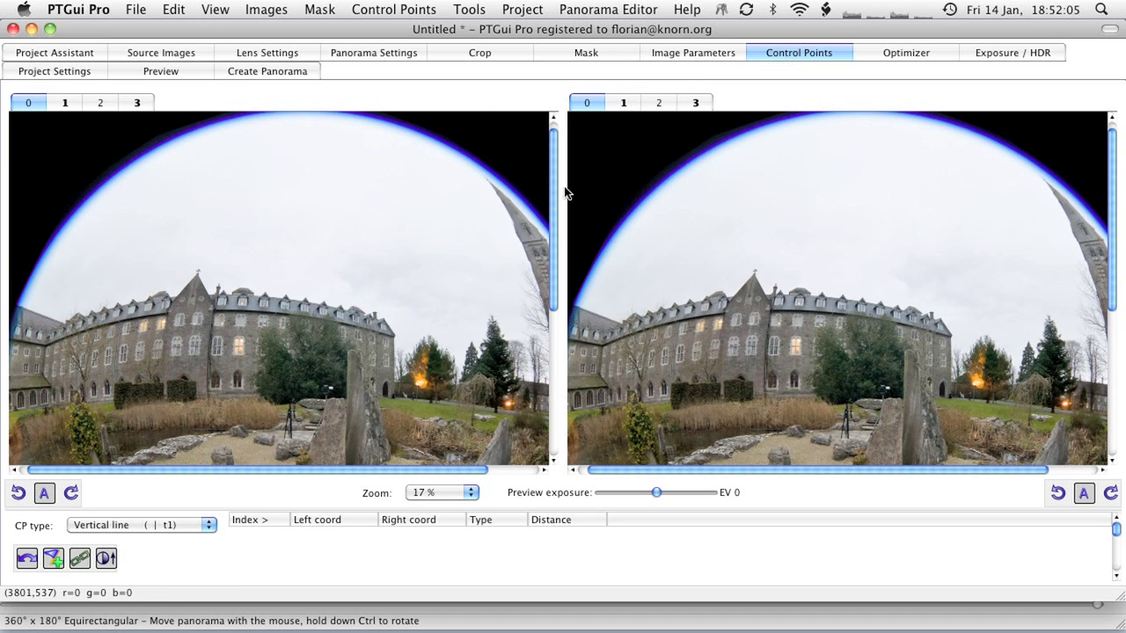
{"action": "scroll", "coordinate": [556, 233], "scroll_direction": "down", "scroll_amount": 5}
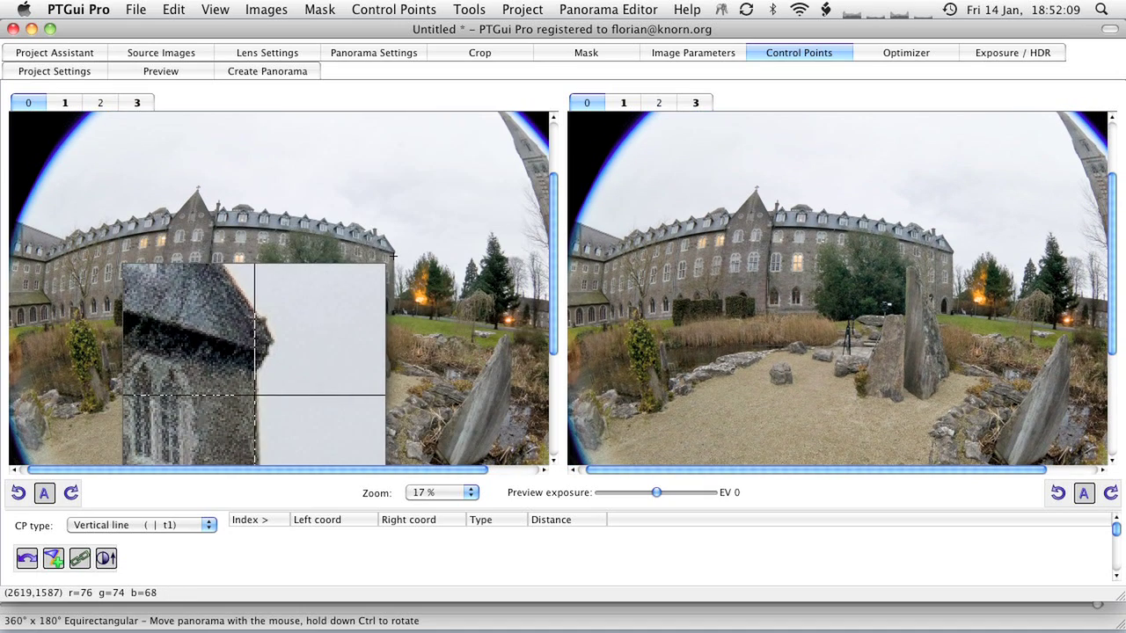
{"action": "left_click", "coordinate": [951, 260]}
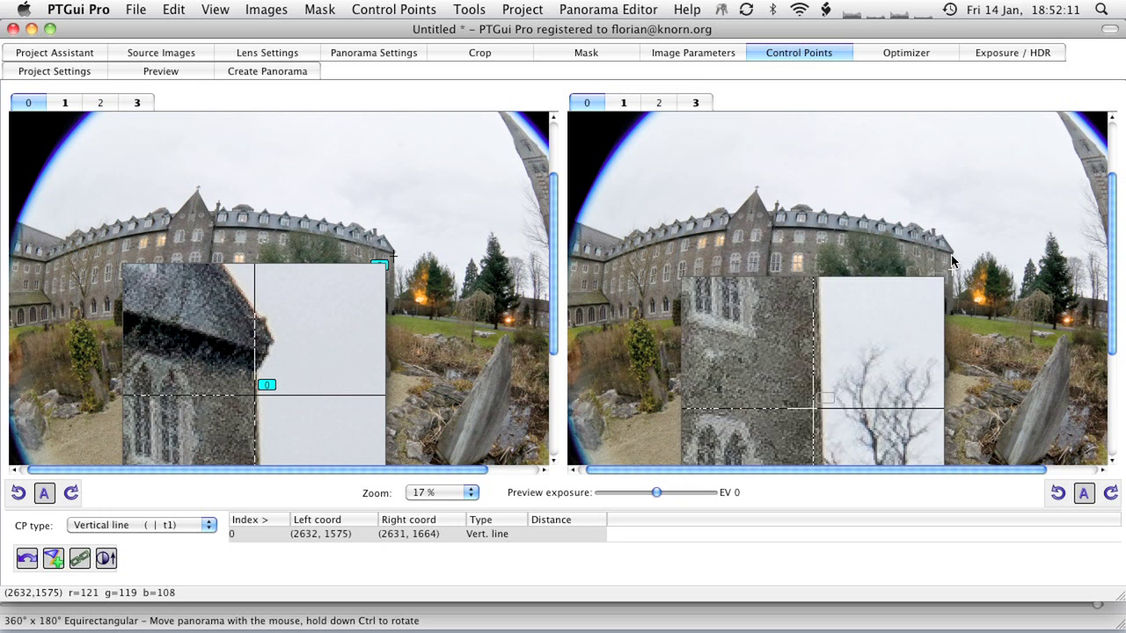
{"action": "left_click_drag", "start_coordinate": [950, 291], "coordinate": [953, 303]}
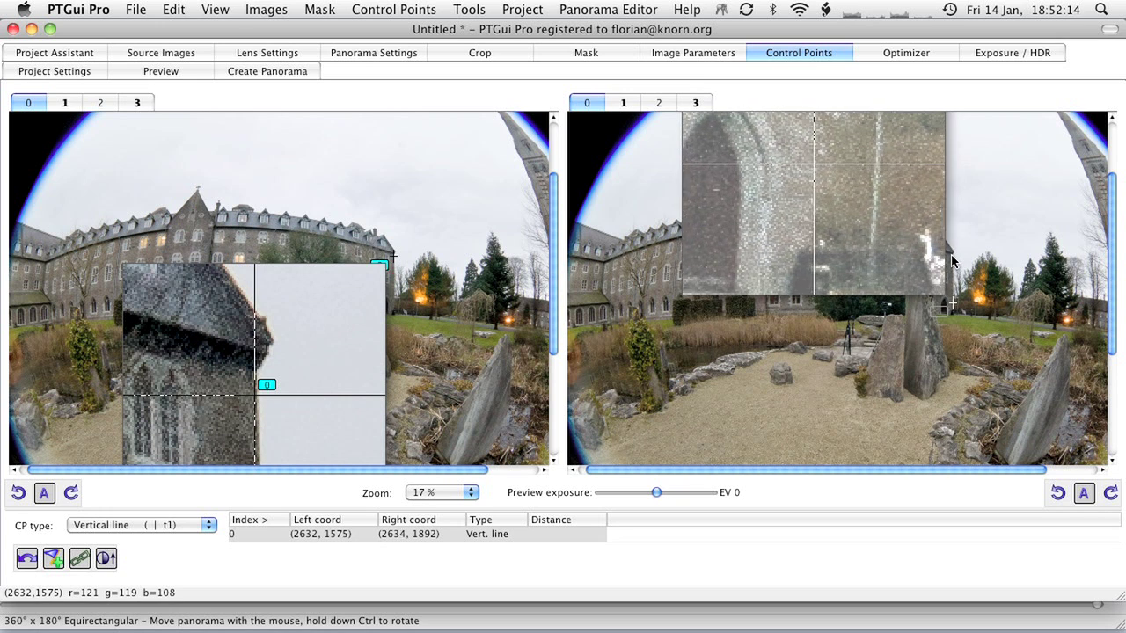
{"action": "left_click_drag", "start_coordinate": [951, 261], "coordinate": [951, 260]}
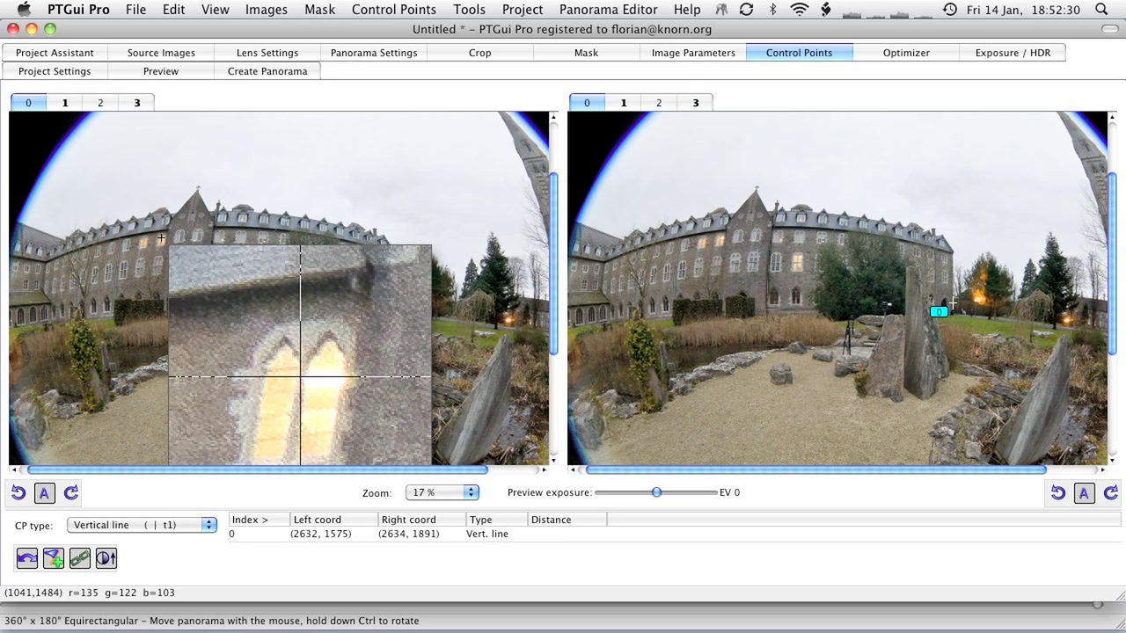
{"action": "left_click", "coordinate": [162, 237]}
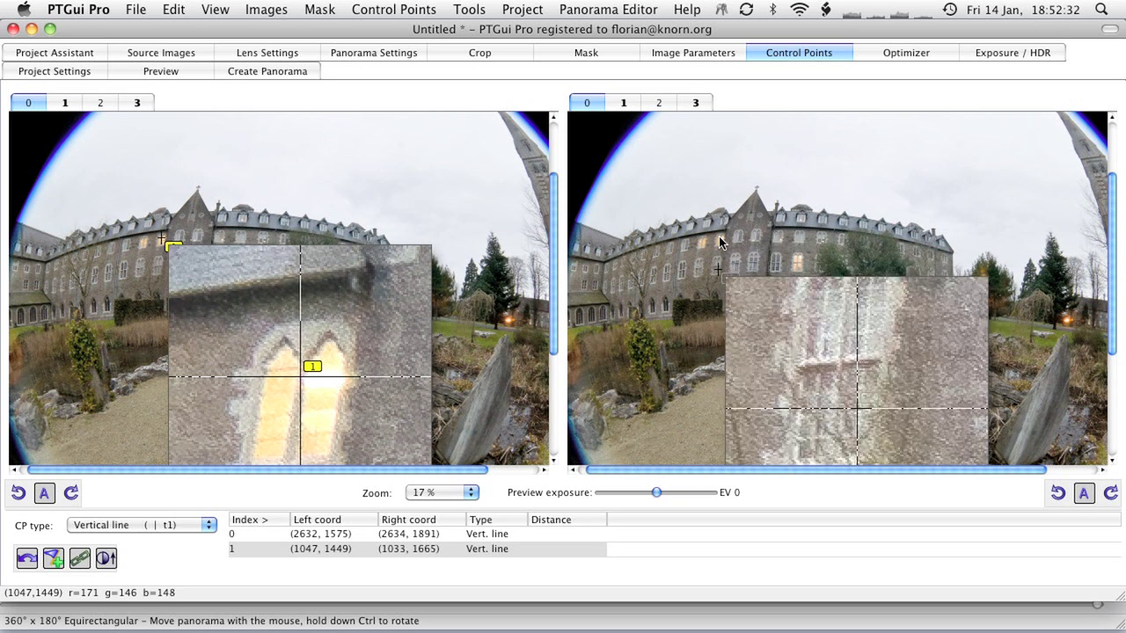
{"action": "left_click_drag", "start_coordinate": [719, 275], "coordinate": [717, 277]}
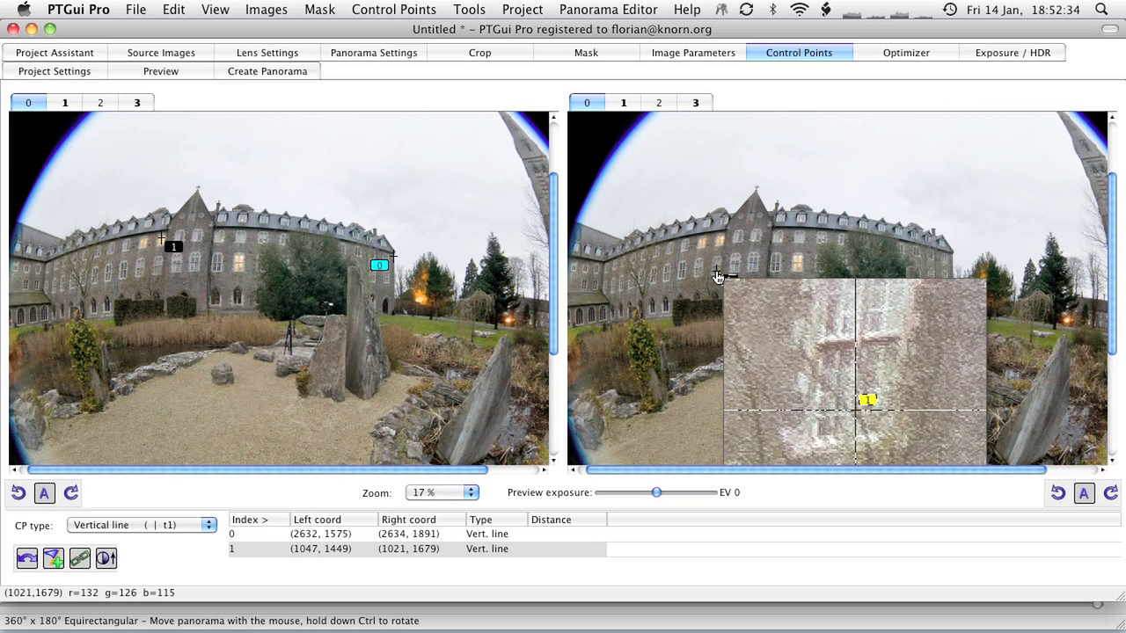
Add two vertical-line control points in image 1, one on the church.
{"action": "key", "text": "Right"}
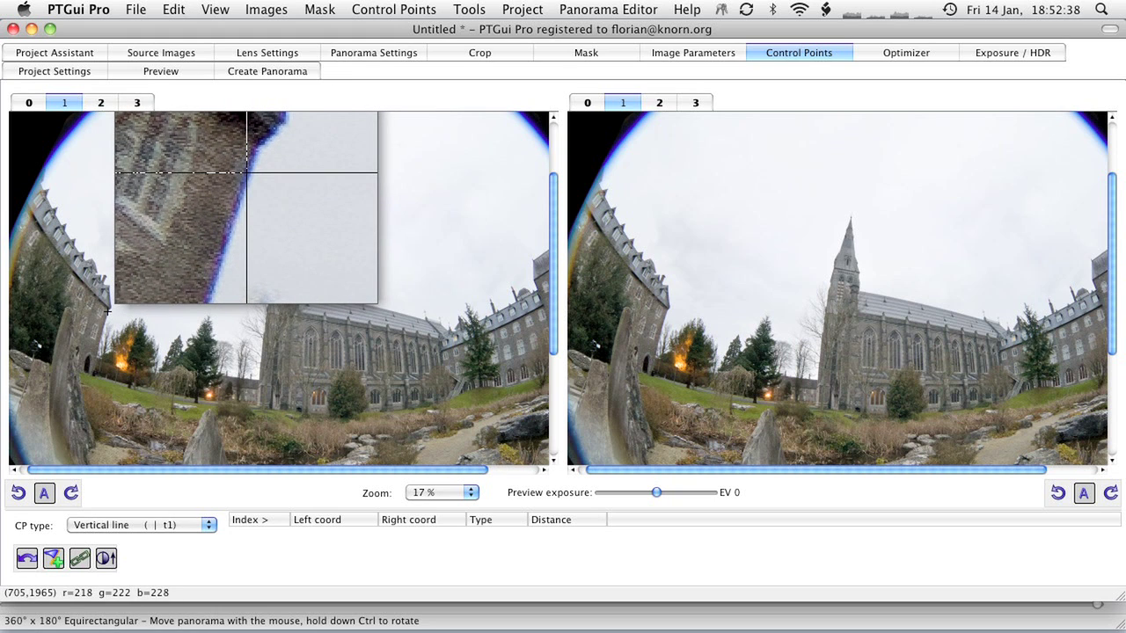
{"action": "left_click", "coordinate": [666, 317]}
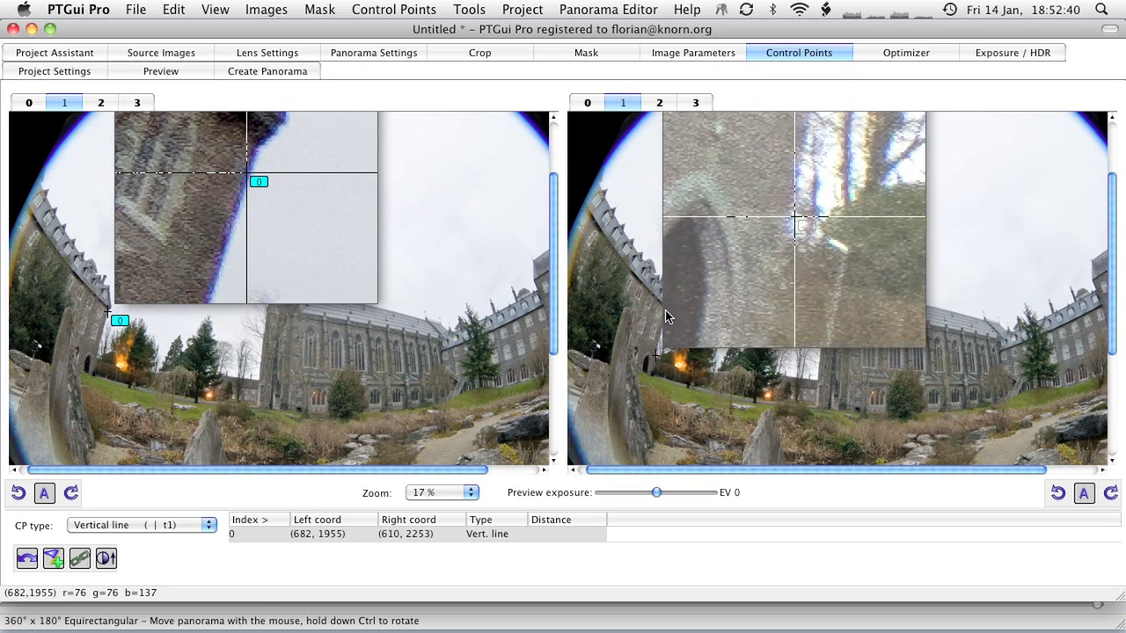
{"action": "left_click", "coordinate": [658, 355]}
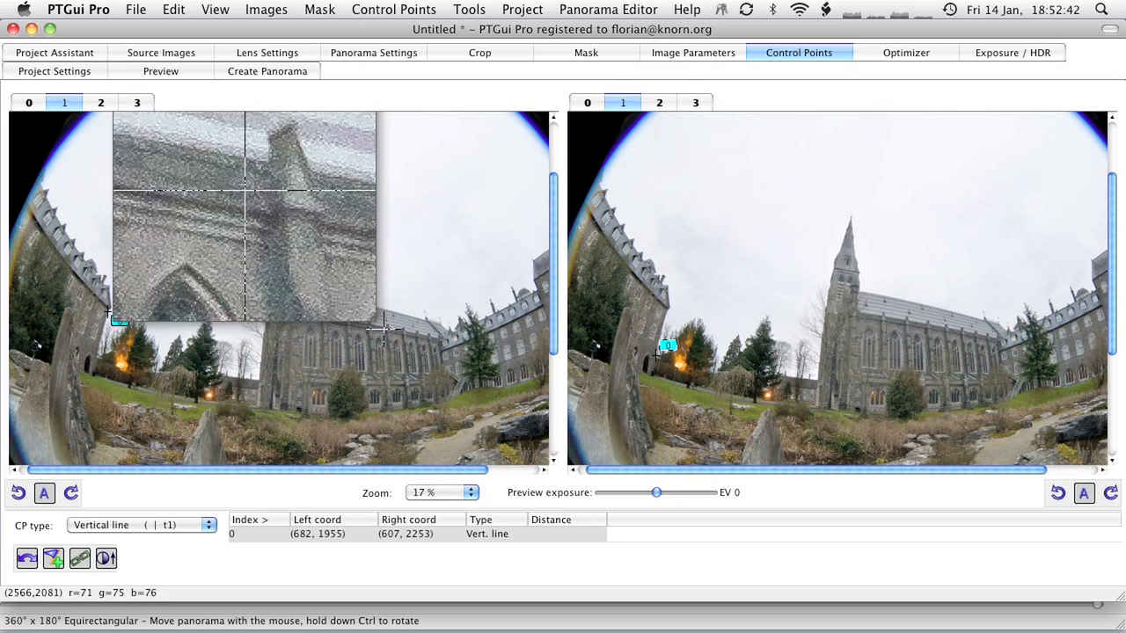
{"action": "left_click_drag", "start_coordinate": [384, 329], "coordinate": [360, 349]}
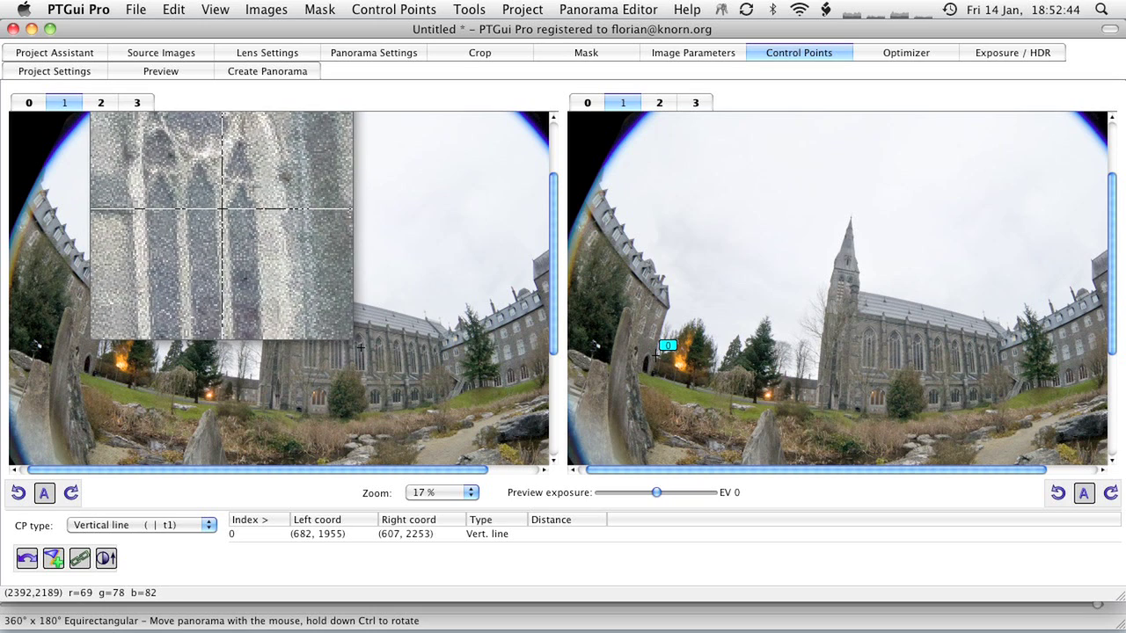
{"action": "left_click", "coordinate": [919, 352]}
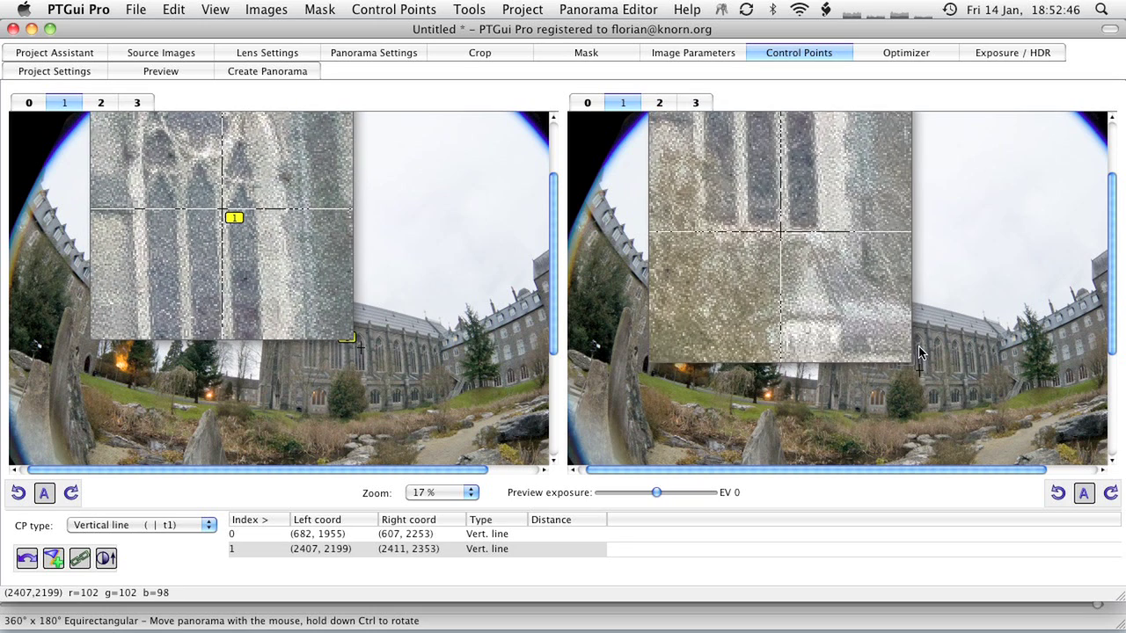
{"action": "left_click_drag", "start_coordinate": [919, 352], "coordinate": [921, 375]}
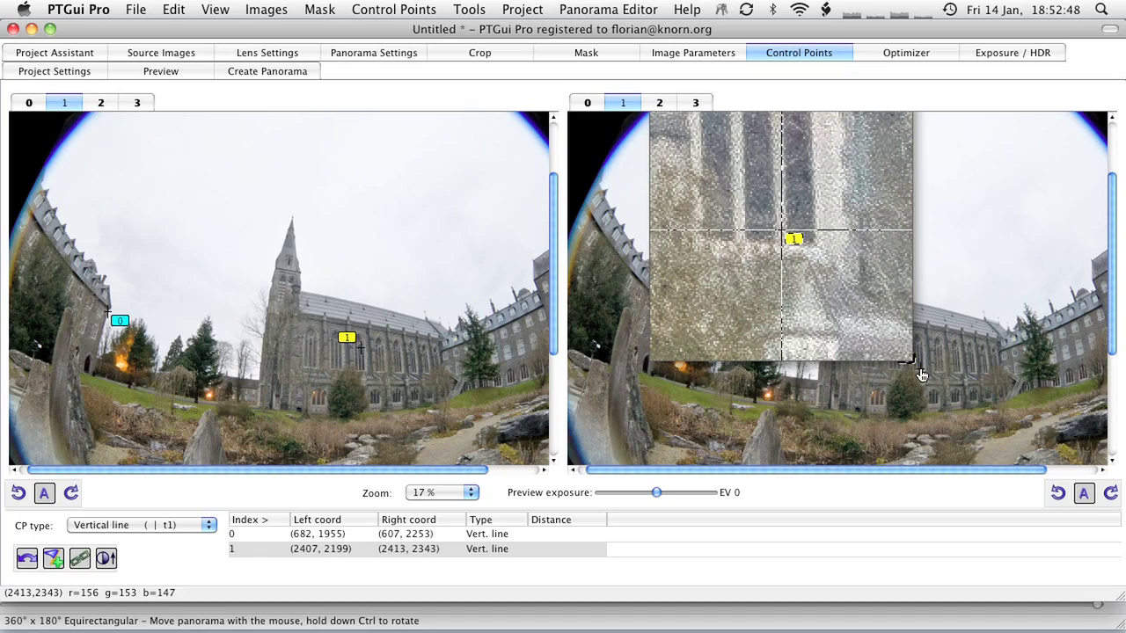
Mark two vertical-line control points along edges in image 2.
{"action": "key", "text": "ctrl+Right"}
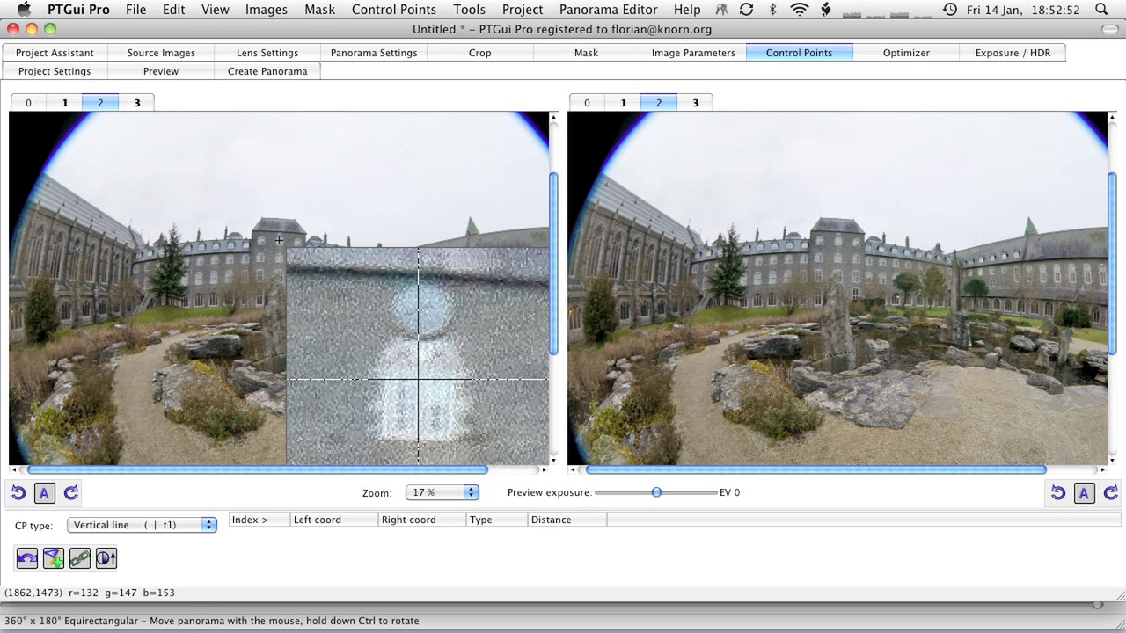
{"action": "left_click", "coordinate": [278, 238]}
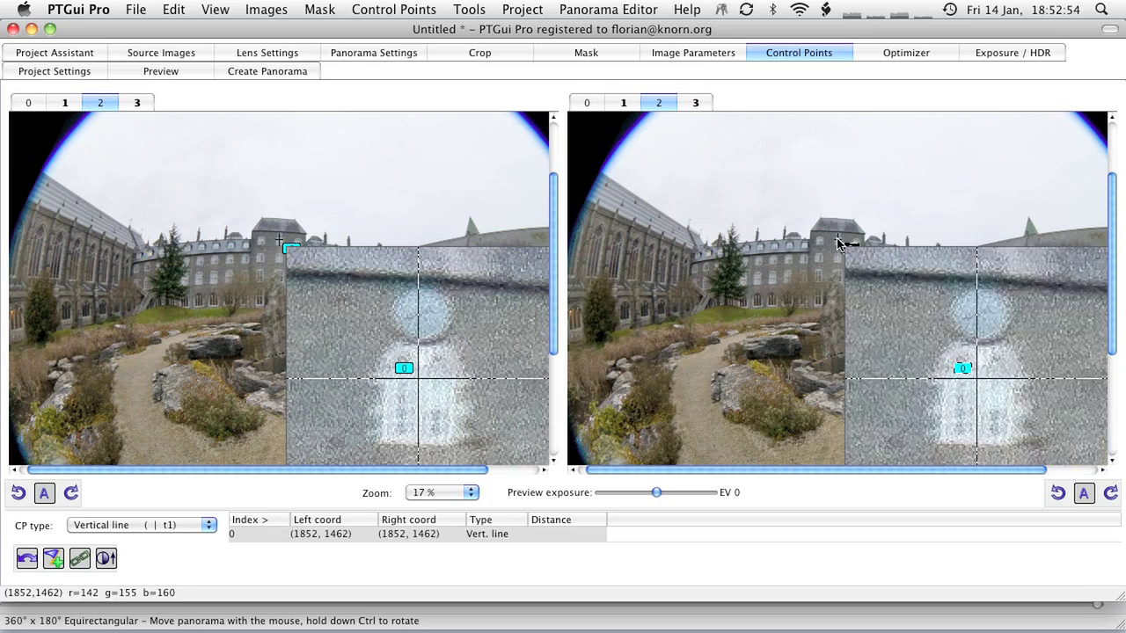
{"action": "left_click_drag", "start_coordinate": [836, 243], "coordinate": [836, 270]}
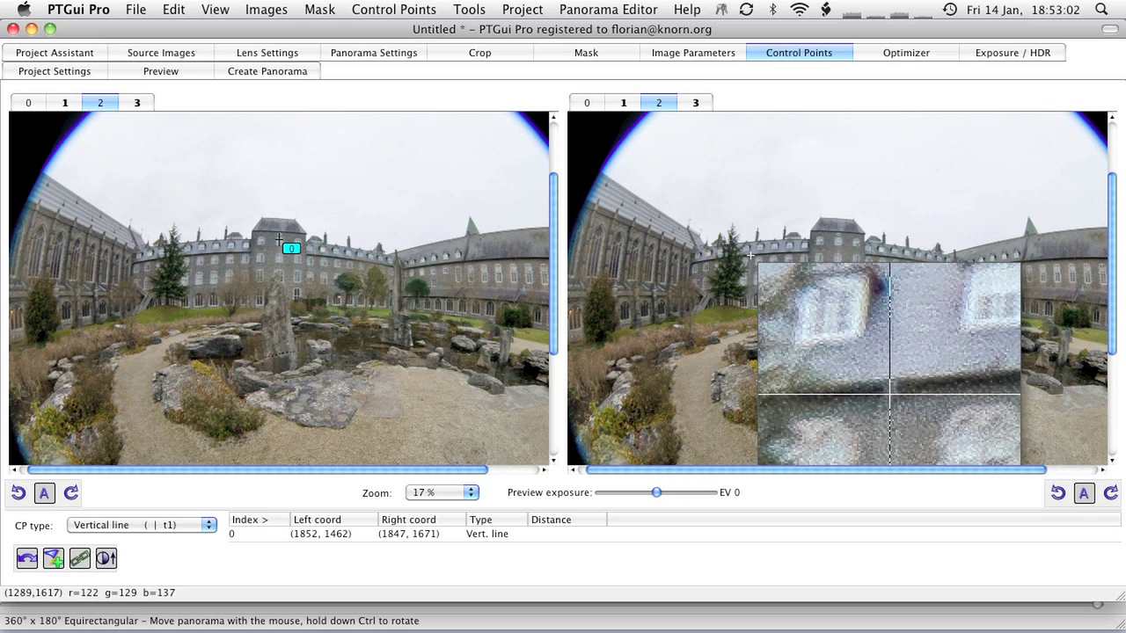
{"action": "left_click", "coordinate": [195, 257]}
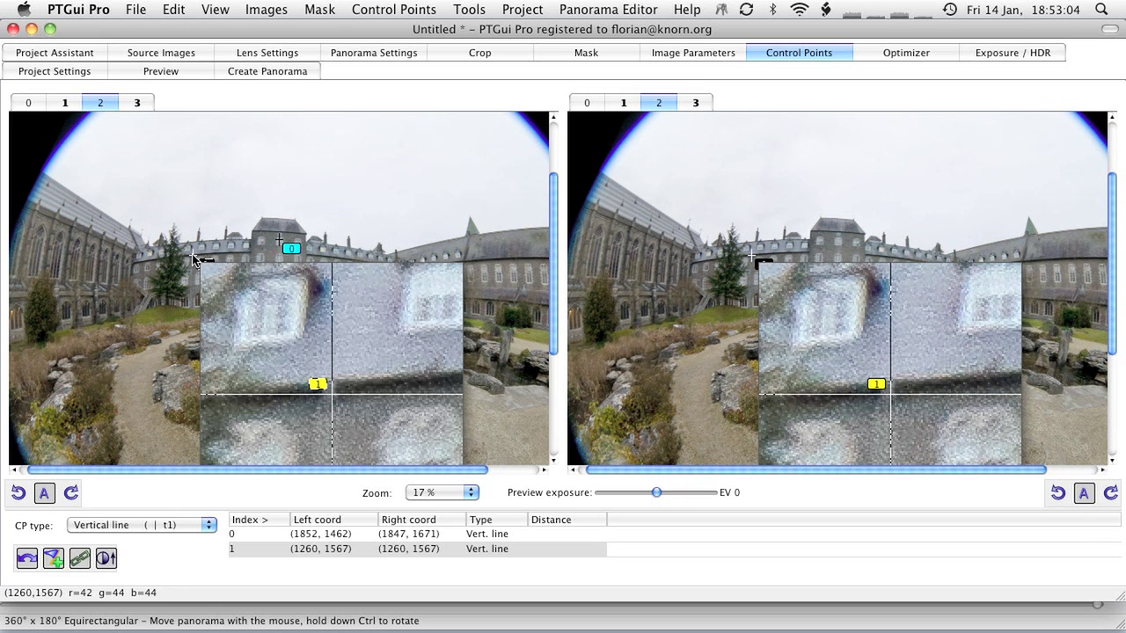
{"action": "left_click_drag", "start_coordinate": [195, 257], "coordinate": [191, 297]}
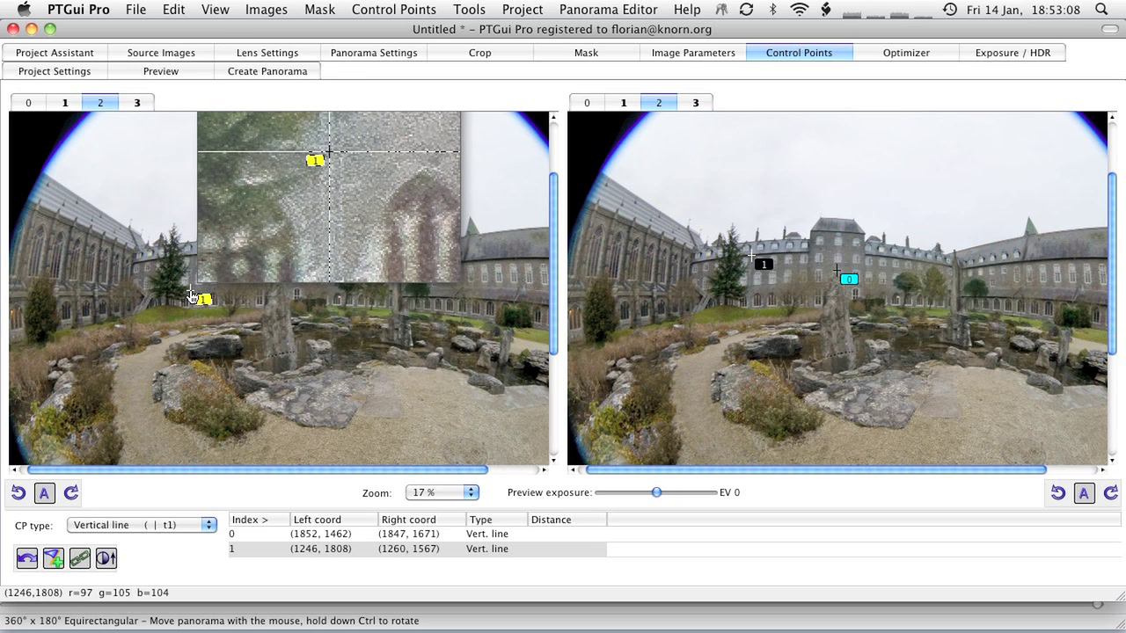
Mark two vertical-line control points on building edges in image 3.
{"action": "key", "text": "3"}
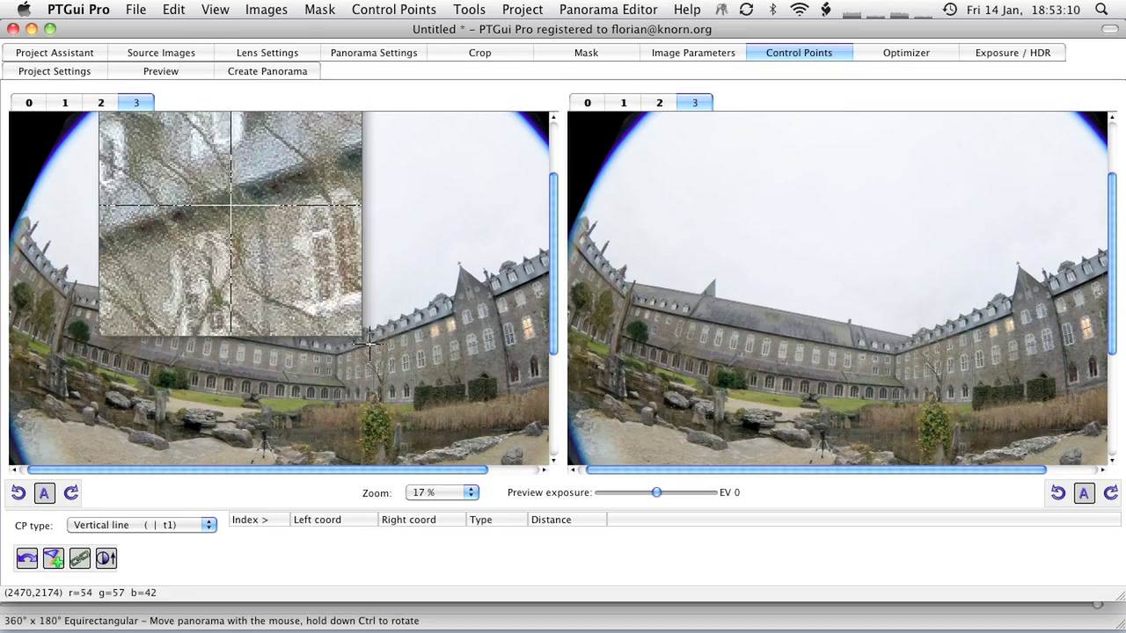
{"action": "left_click", "coordinate": [490, 294]}
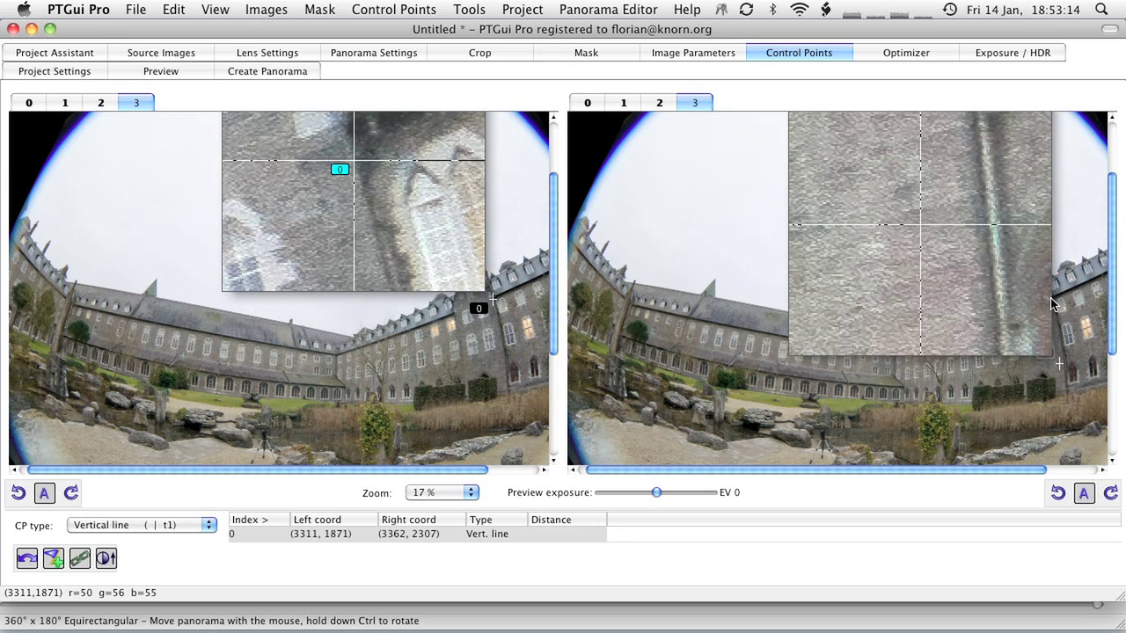
{"action": "left_click_drag", "start_coordinate": [1054, 304], "coordinate": [1064, 384]}
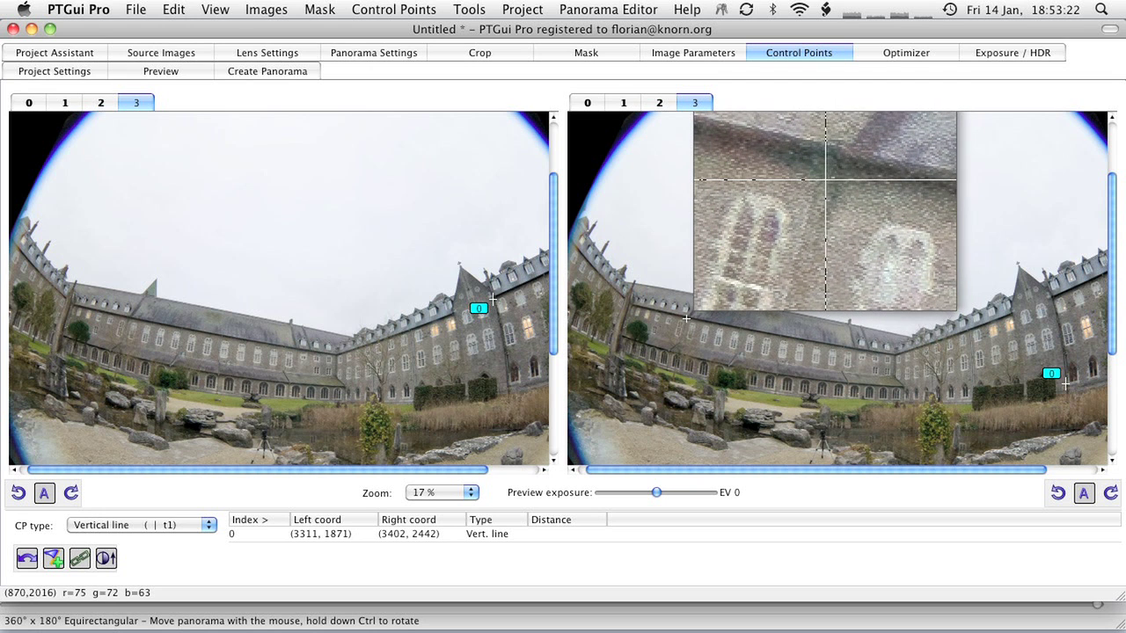
{"action": "left_click", "coordinate": [125, 325]}
{"action": "left_click_drag", "start_coordinate": [123, 333], "coordinate": [121, 343]}
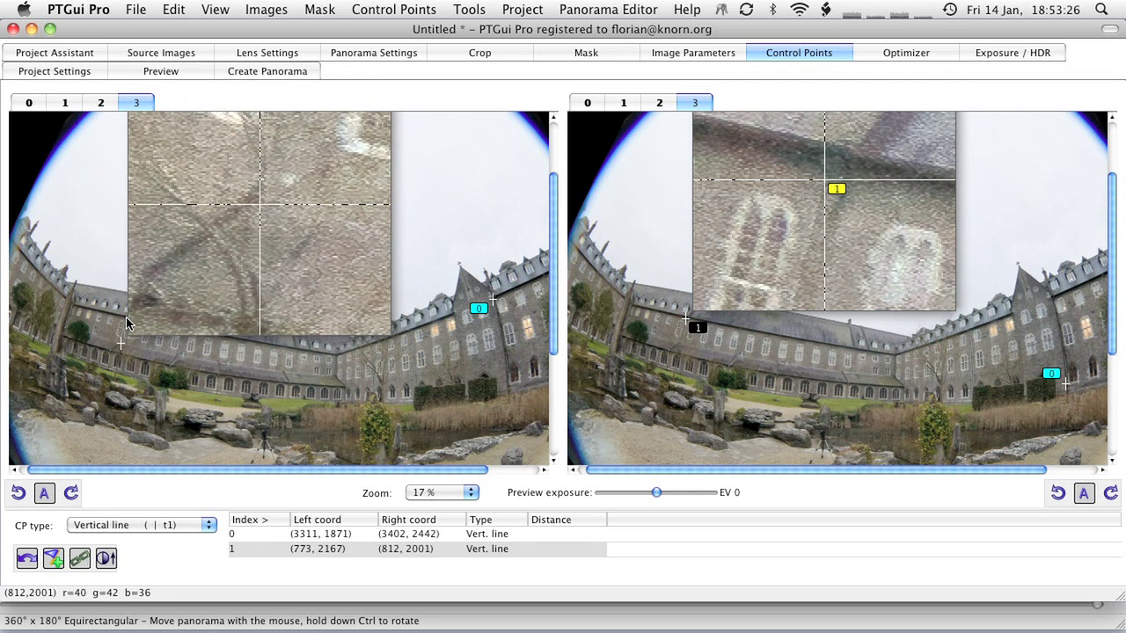
{"action": "key", "text": "super+e"}
Initialize and optimize with pitch and roll enabled, accepting the ~3.08 average control point distance.
{"action": "left_click", "coordinate": [531, 7]}
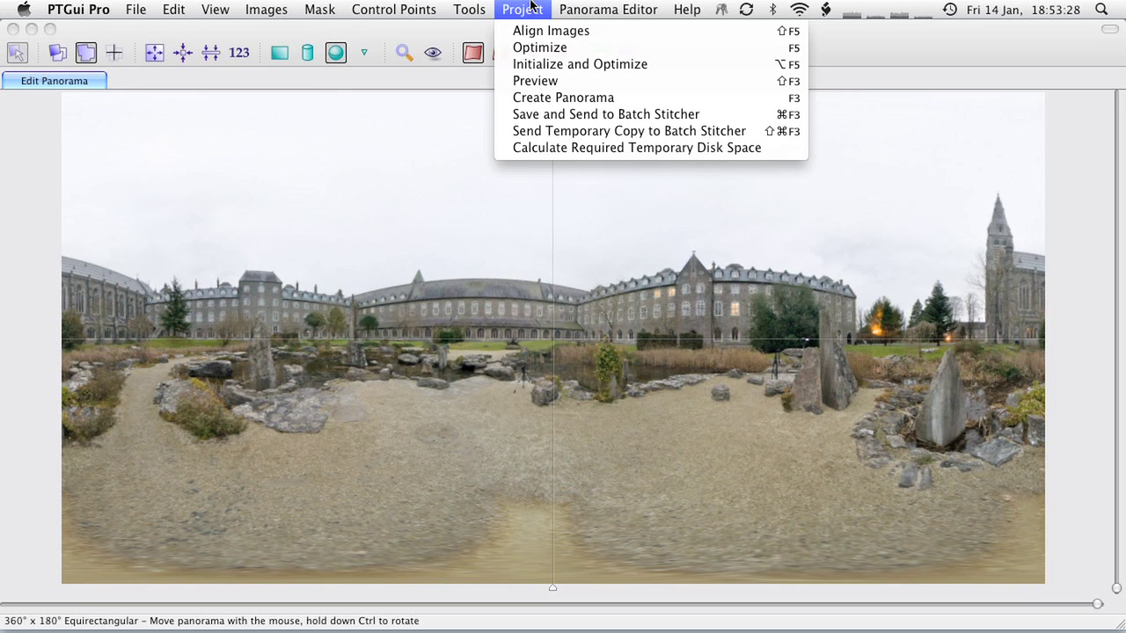
{"action": "left_click", "coordinate": [576, 64]}
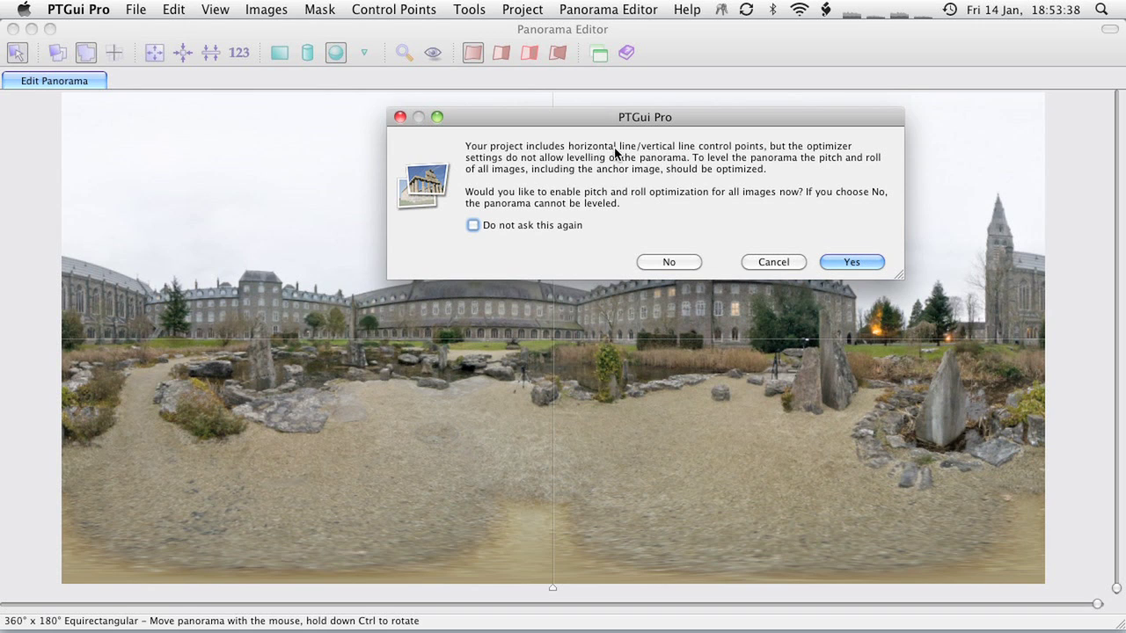
{"action": "left_click", "coordinate": [851, 262]}
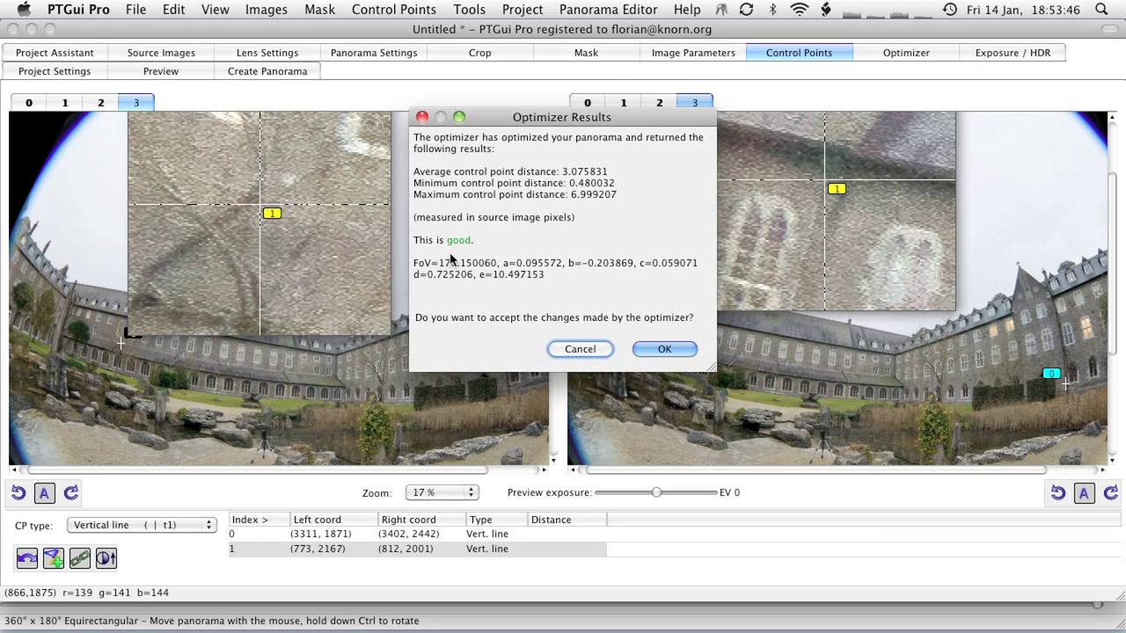
{"action": "left_click", "coordinate": [669, 350]}
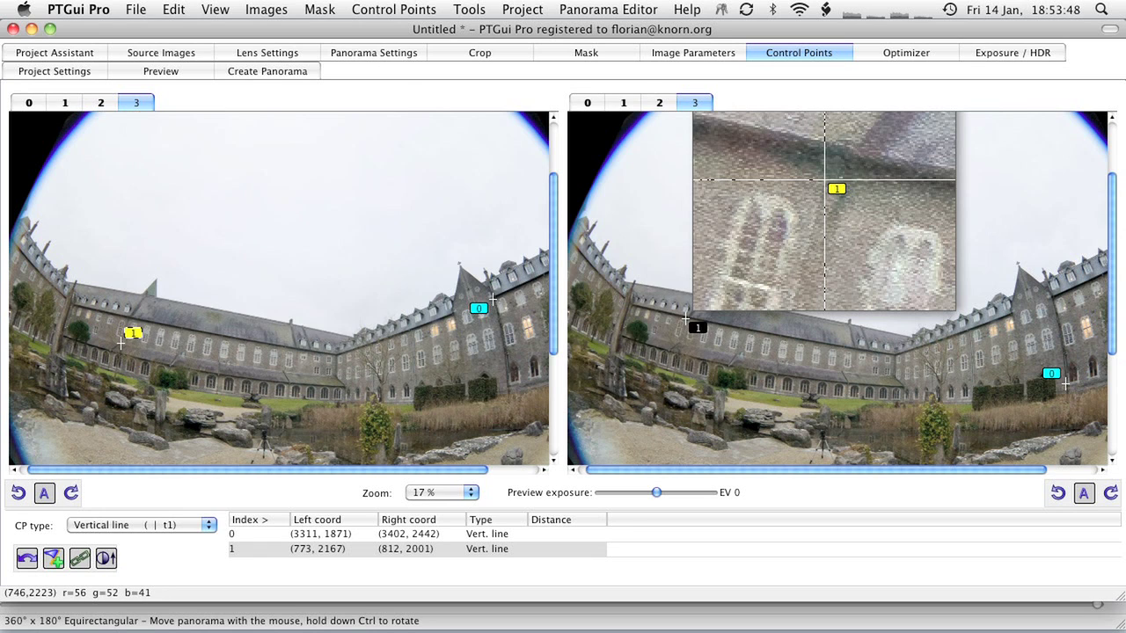
Open the Panorama Editor to preview the levelled courtyard panorama.
{"action": "key", "text": "super+e"}
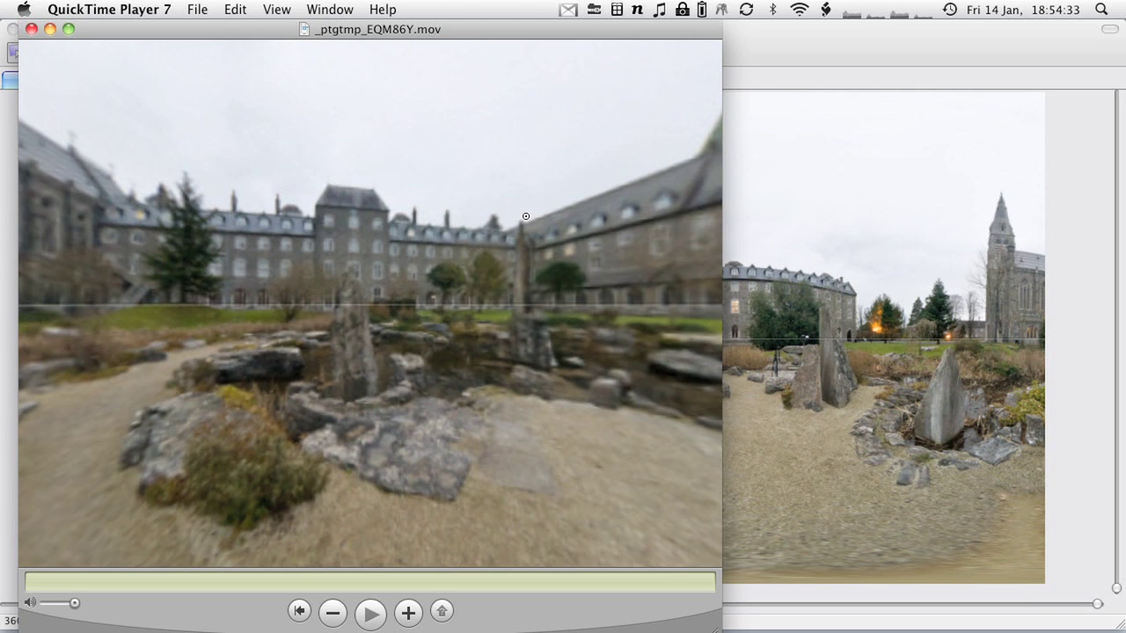
Set the output size to 8192×4096 pixels and the file format to TIFF (.tif).
{"action": "left_click", "coordinate": [728, 209]}
{"action": "left_click", "coordinate": [256, 36]}
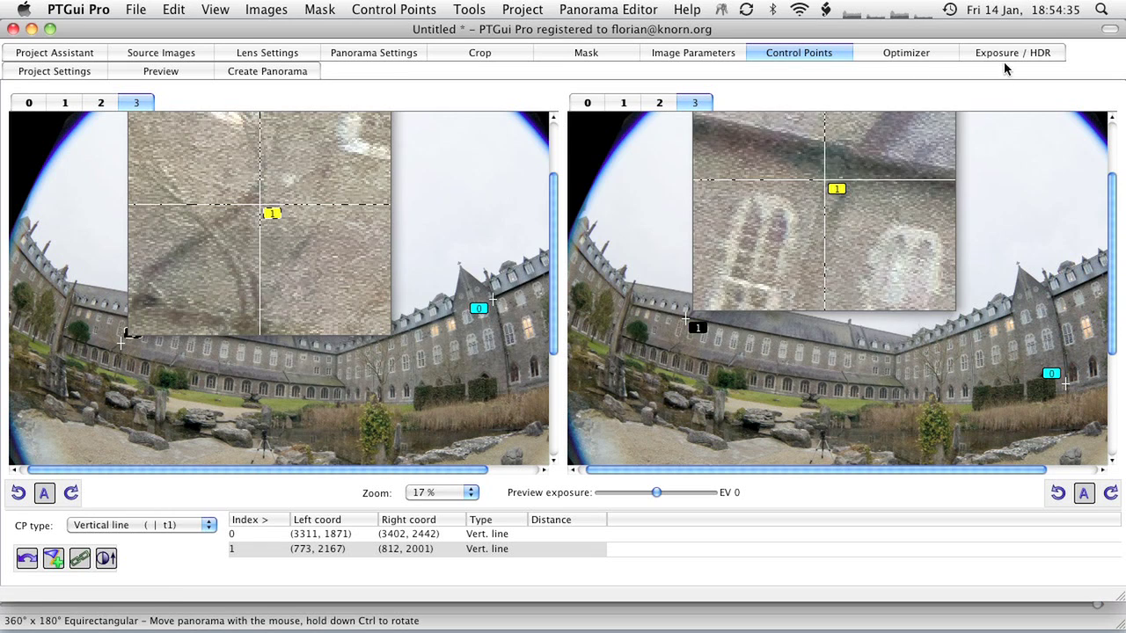
{"action": "left_click", "coordinate": [233, 69]}
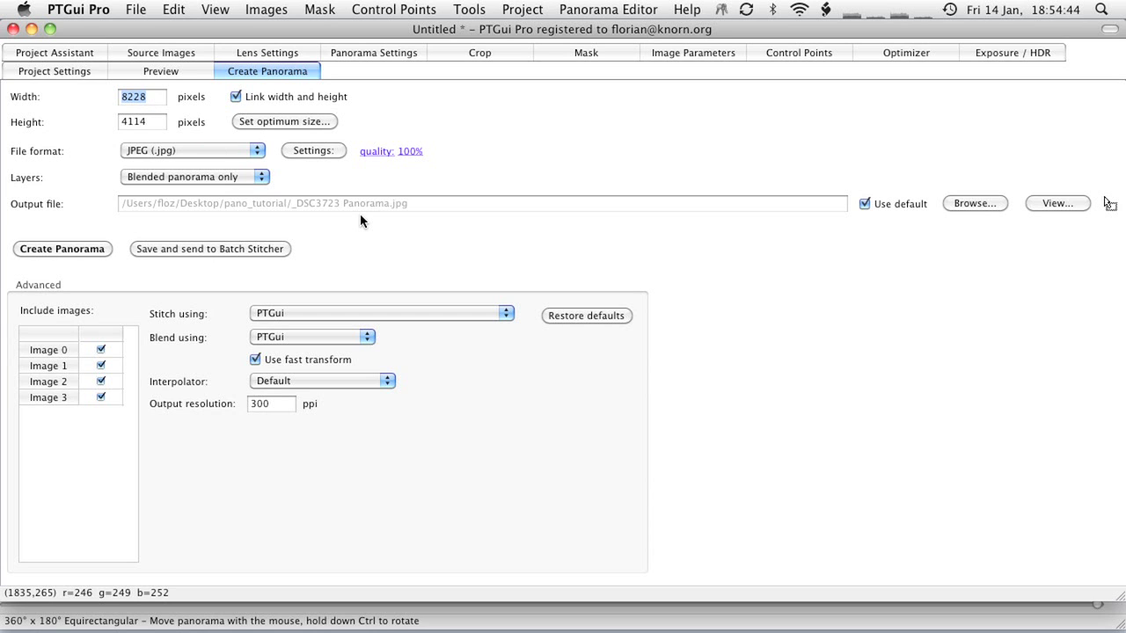
{"action": "type", "text": "8192"}
{"action": "left_click", "coordinate": [237, 151]}
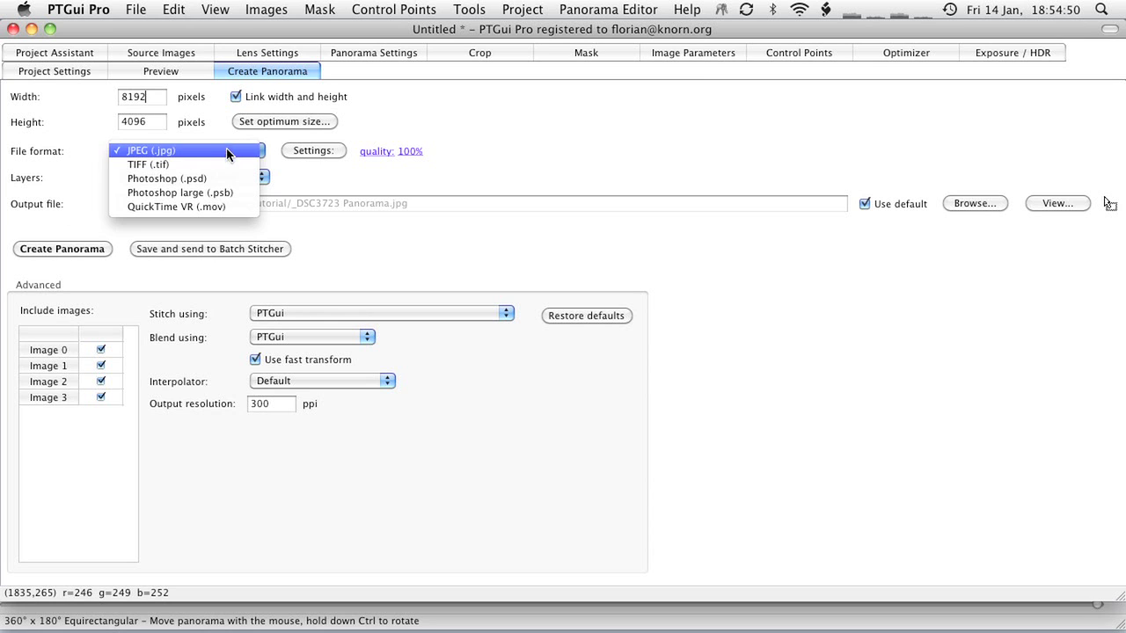
{"action": "left_click", "coordinate": [158, 165]}
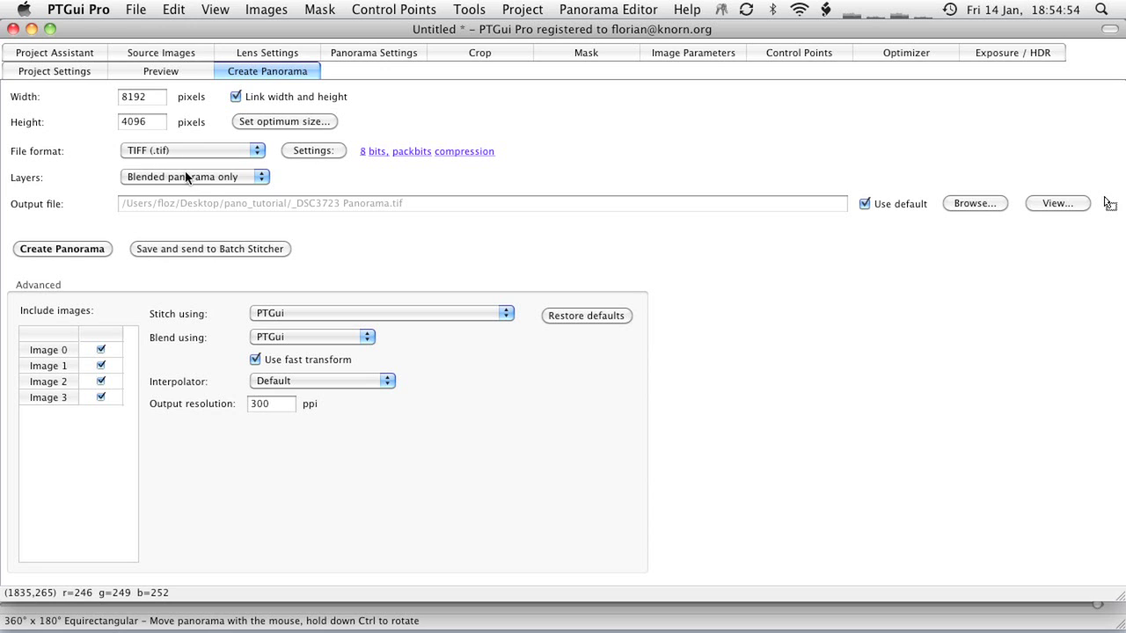
{"action": "left_click", "coordinate": [199, 176]}
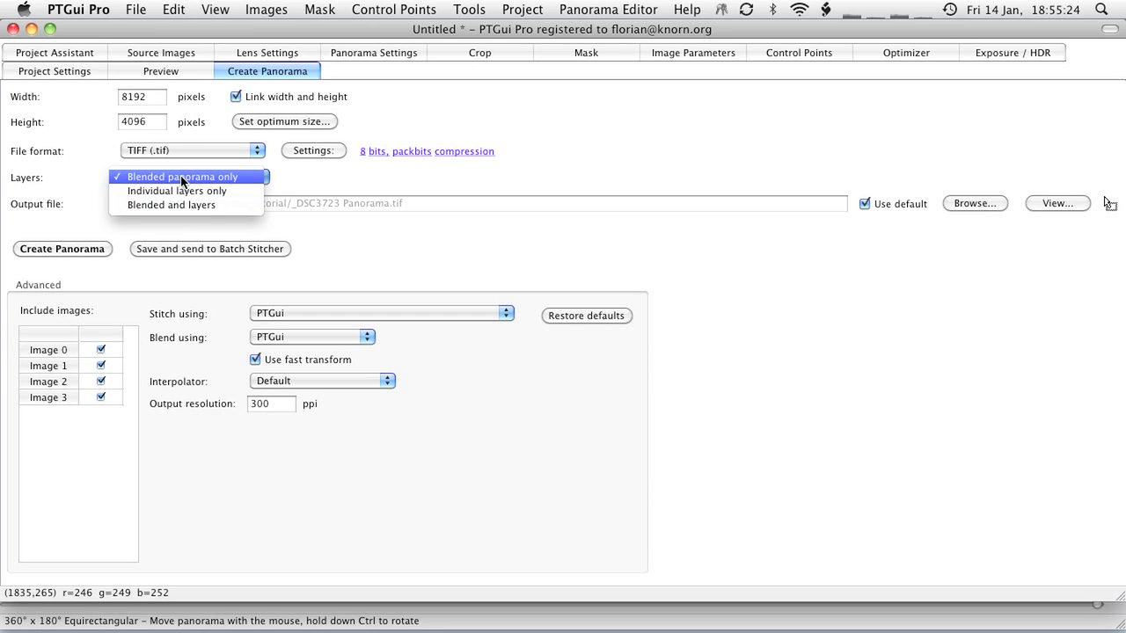
Output blended panorama only, using Smartblend, no fast transform, and Lanczos16 (Sinc1024) interpolation.
{"action": "left_click", "coordinate": [181, 181]}
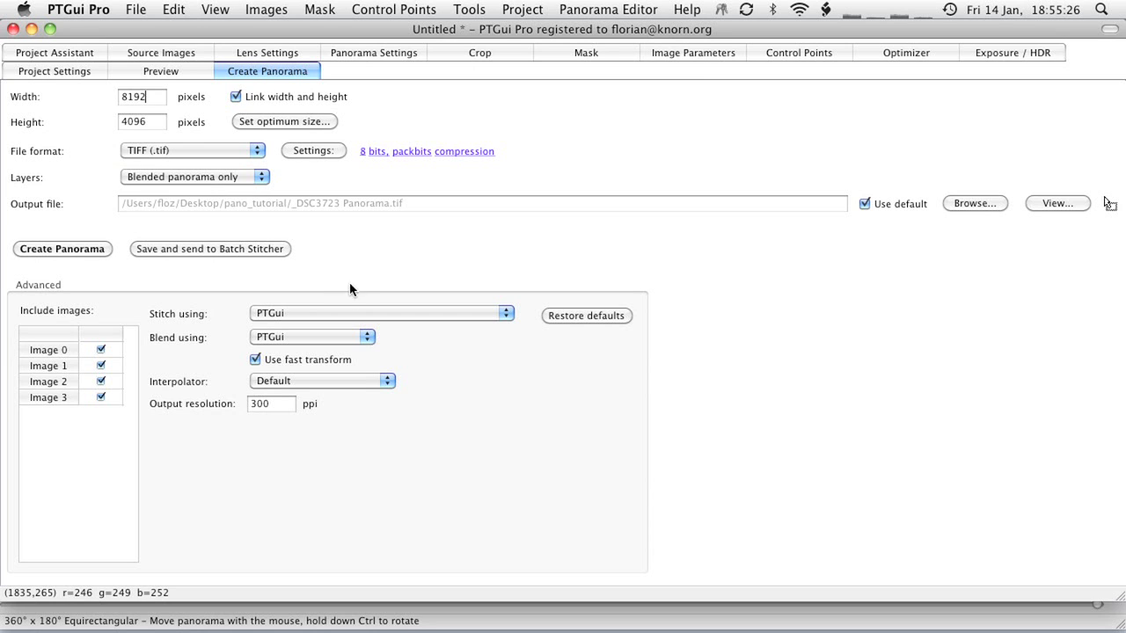
{"action": "left_click", "coordinate": [289, 338]}
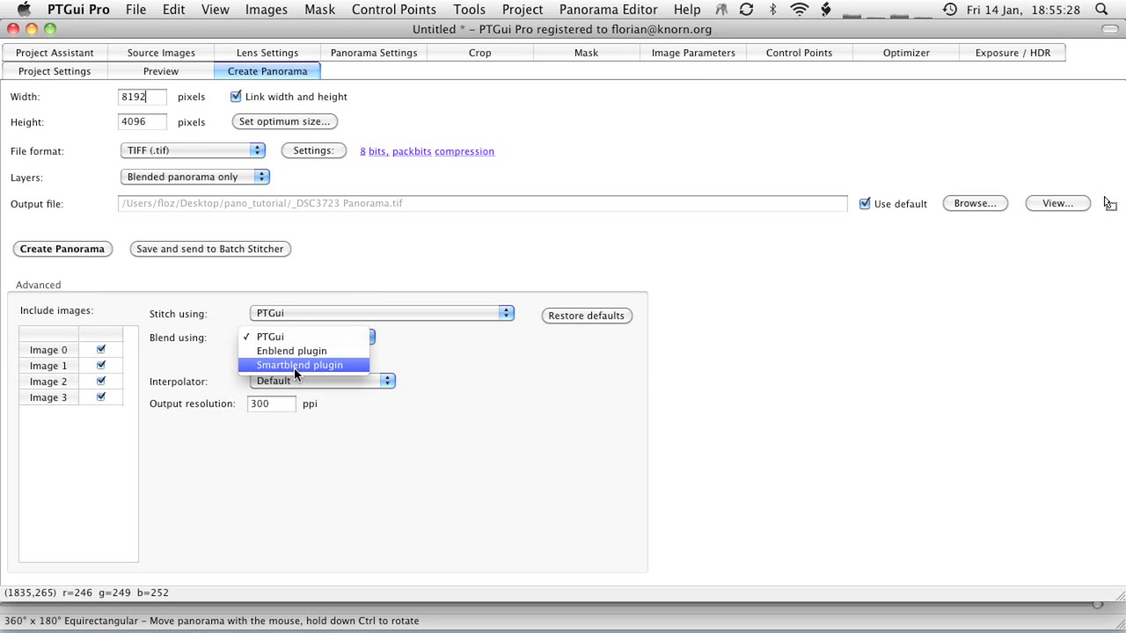
{"action": "left_click", "coordinate": [294, 367]}
{"action": "left_click", "coordinate": [289, 360]}
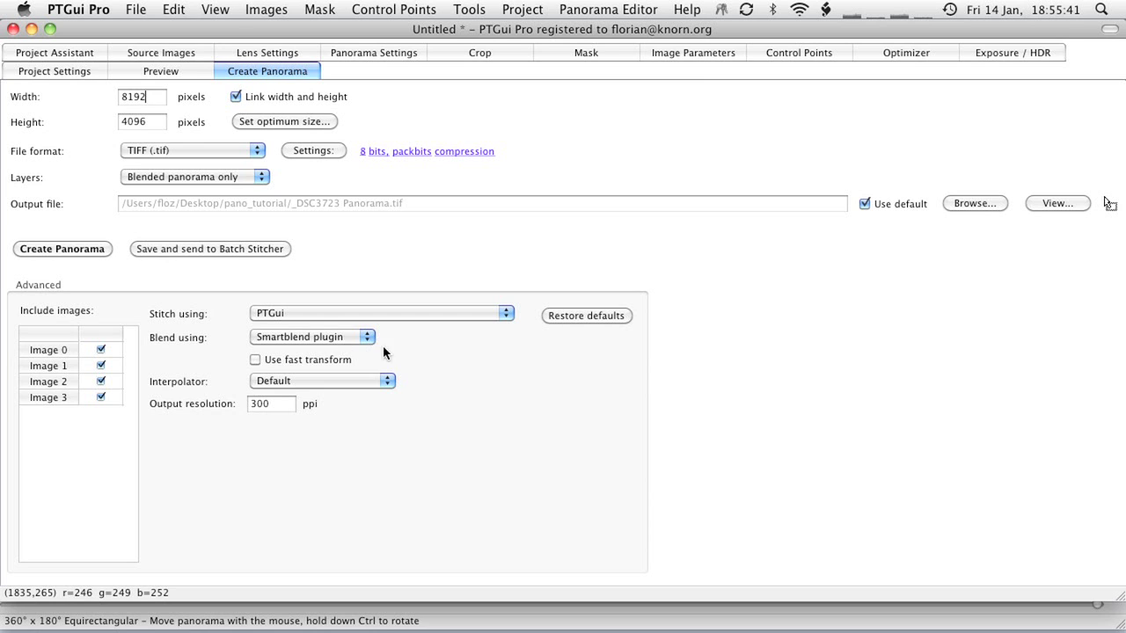
{"action": "left_click", "coordinate": [287, 380]}
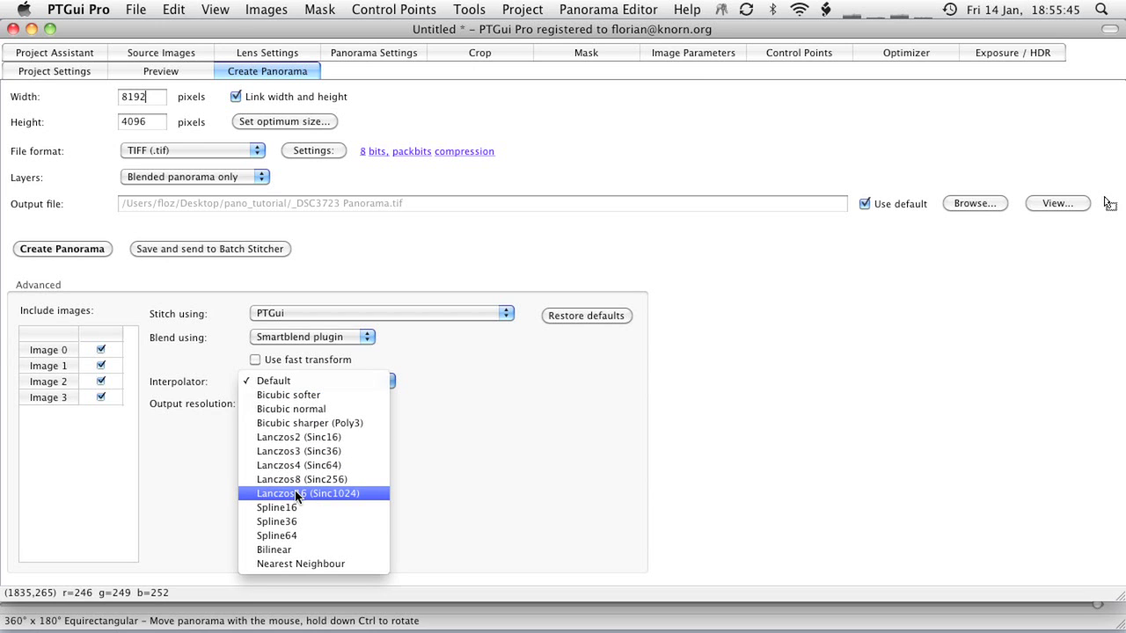
{"action": "left_click", "coordinate": [343, 497]}
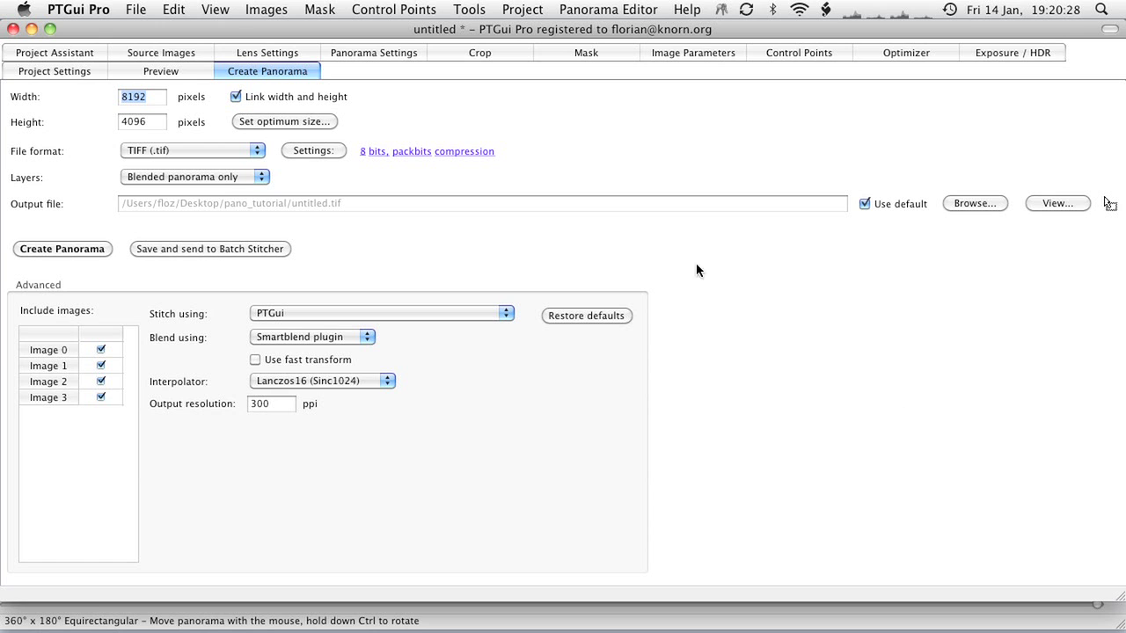
Open the pano_tutorial folder in Finder, launch PanoGLView via Quicksilver, and select _DSC3723 Panorama.tif.
{"action": "key", "text": "super+Tab"}
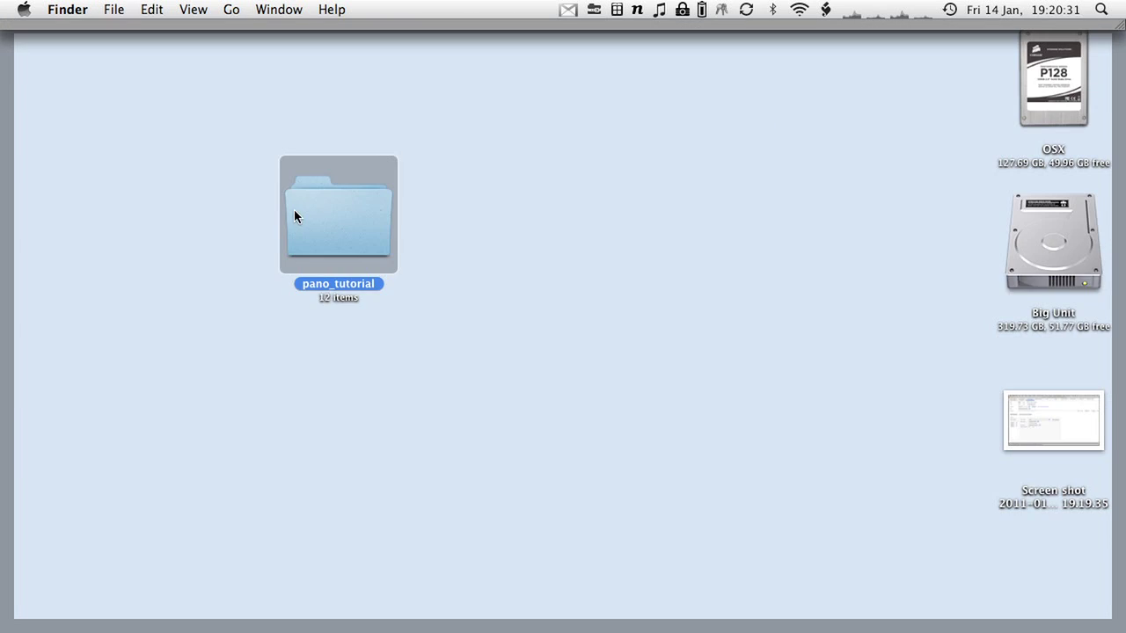
{"action": "double_click", "coordinate": [295, 209]}
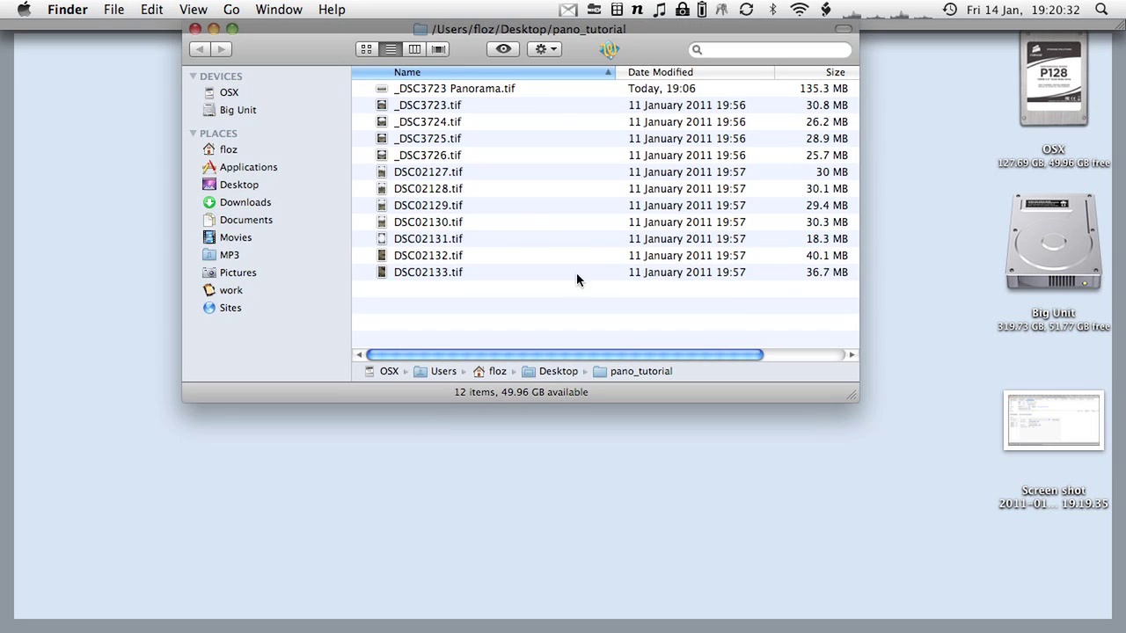
{"action": "key", "text": "ctrl+space"}
{"action": "type", "text": "pano"}
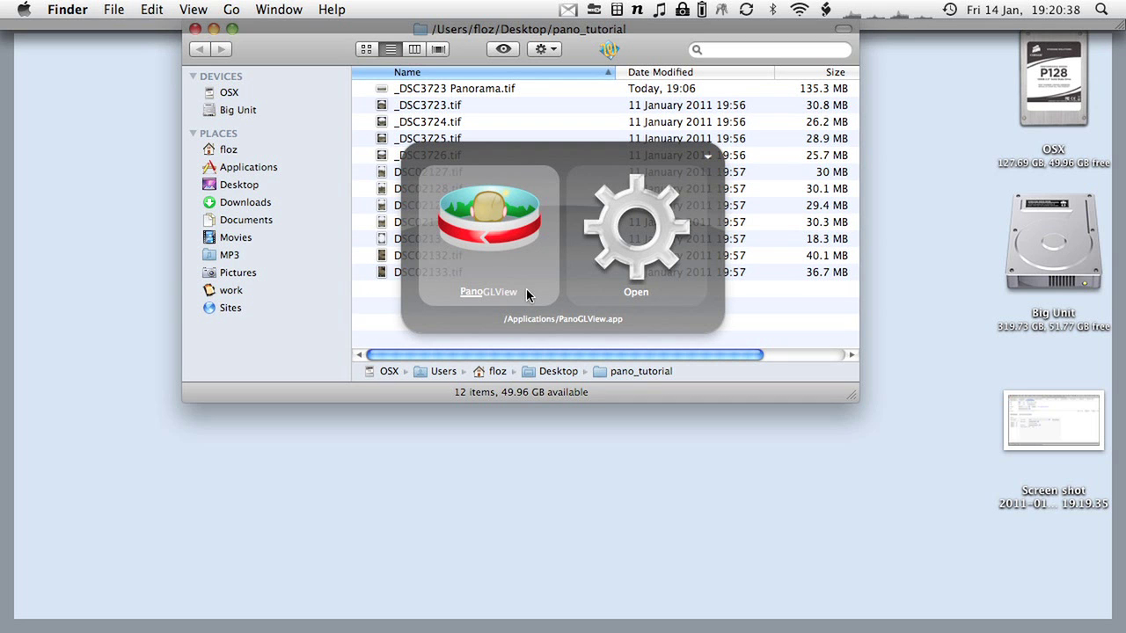
{"action": "key", "text": "Return"}
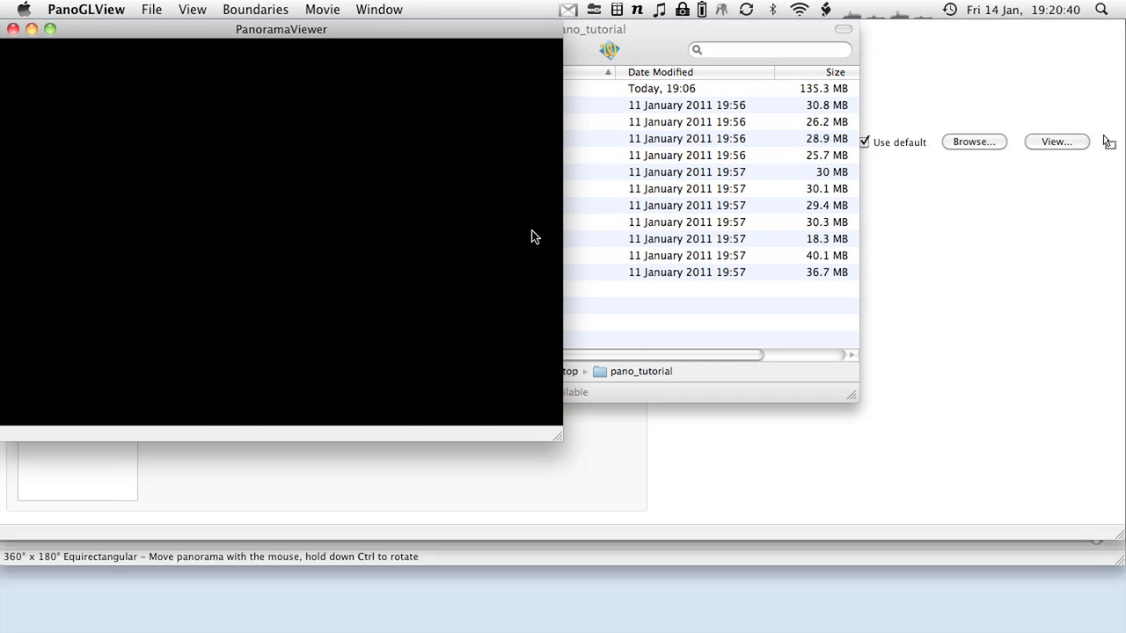
{"action": "left_click", "coordinate": [606, 134]}
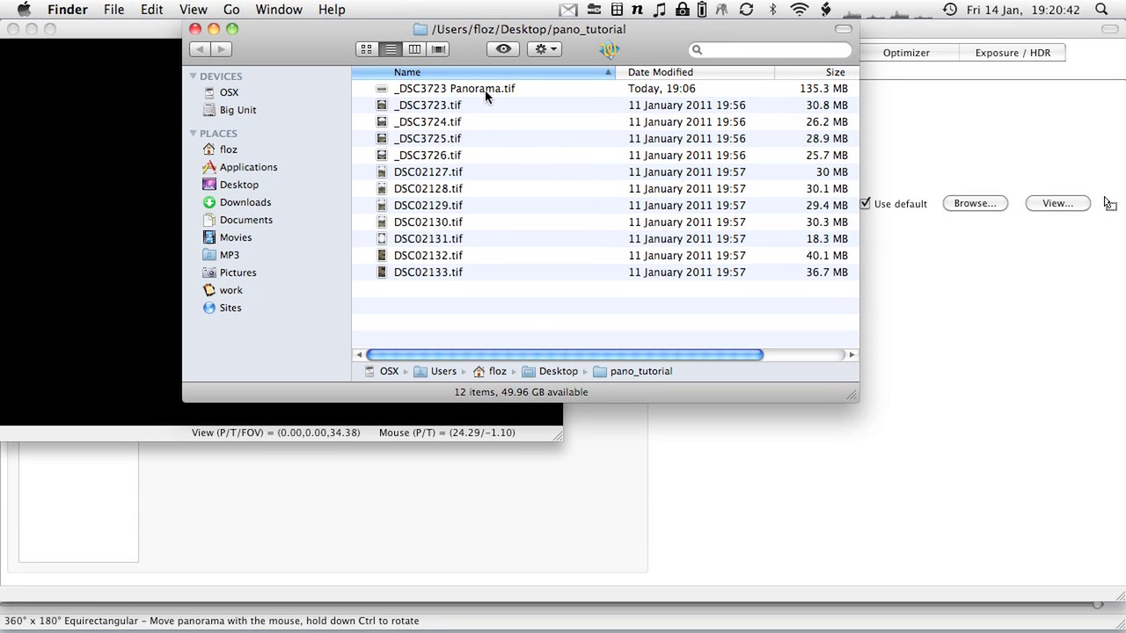
Load _DSC3723 Panorama.tif into the PanoramaViewer window by dragging it in.
{"action": "left_click", "coordinate": [78, 118]}
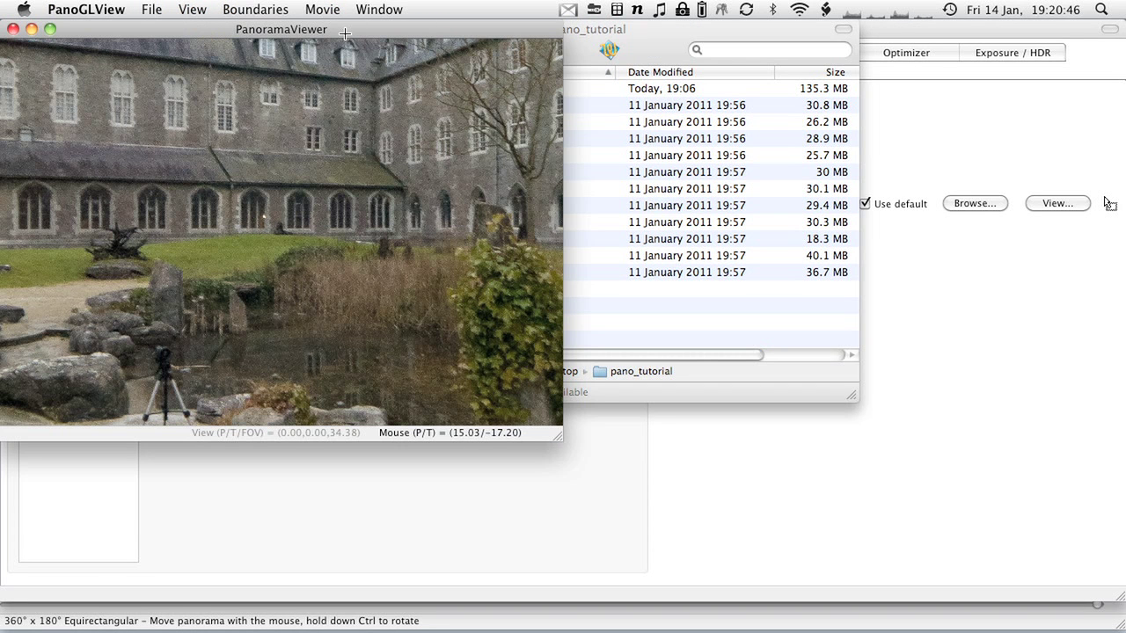